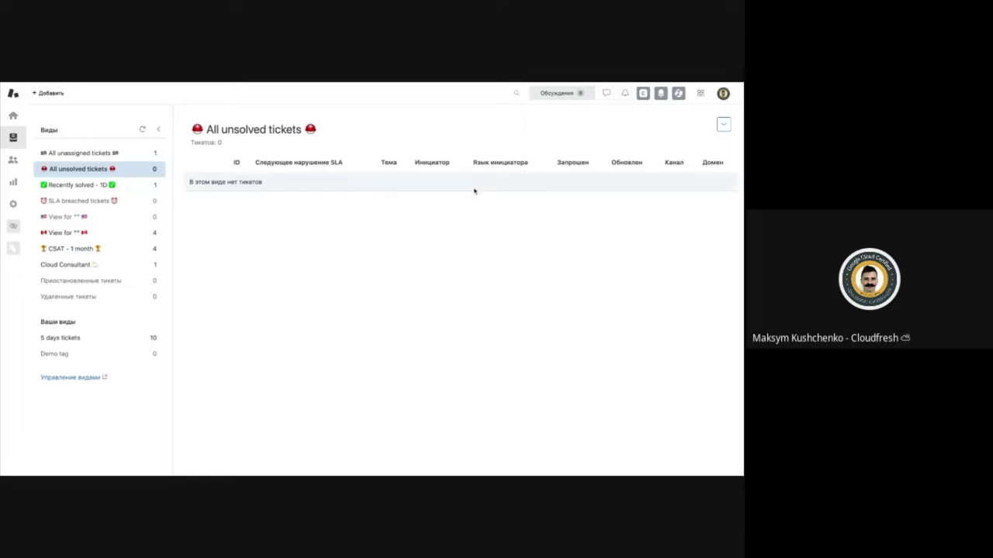
- Go to the admin center, search its settings for "sla" and open the Пользовательские соглашения (SLA) page
{"action": "left_click", "coordinate": [698, 94]}
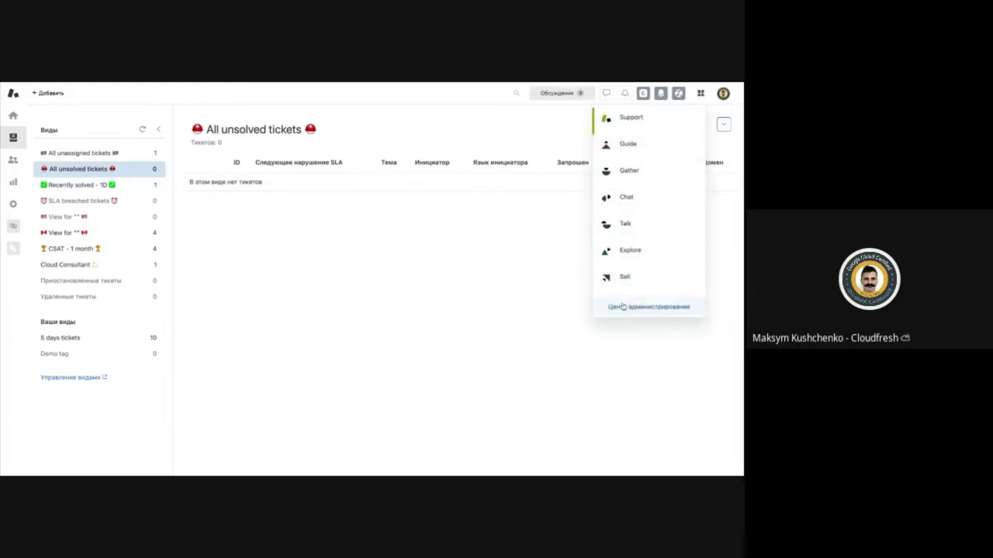
{"action": "left_click", "coordinate": [623, 307]}
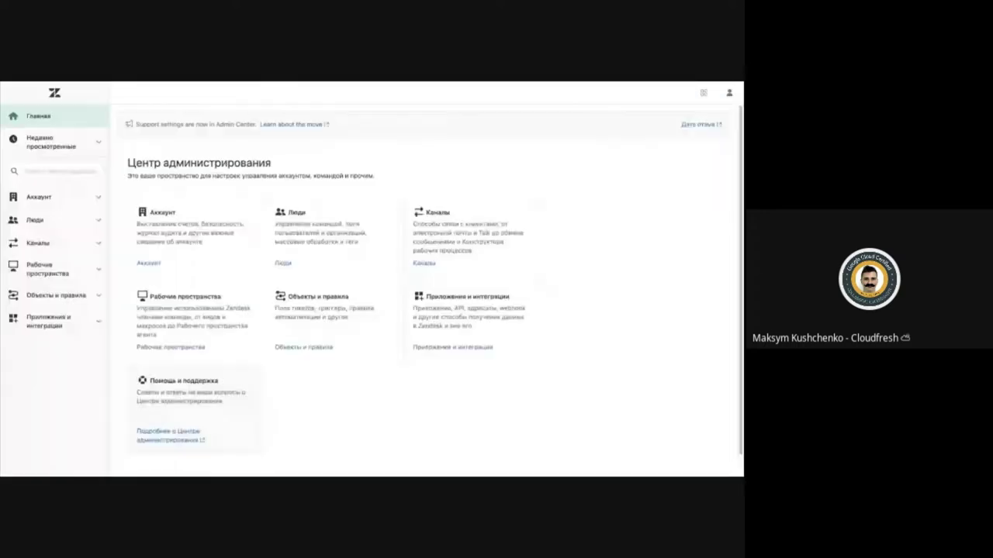
{"action": "left_click", "coordinate": [47, 171]}
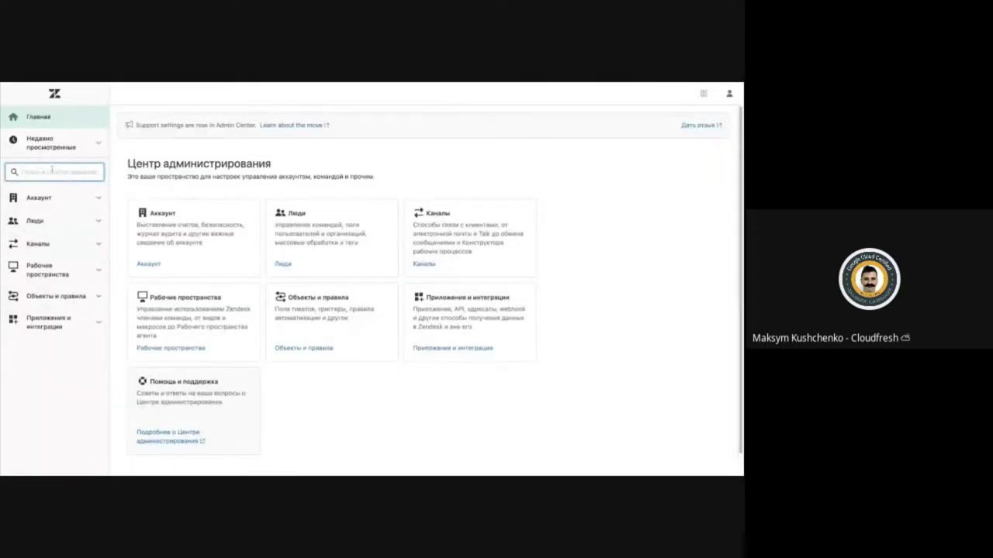
{"action": "type", "text": "sla"}
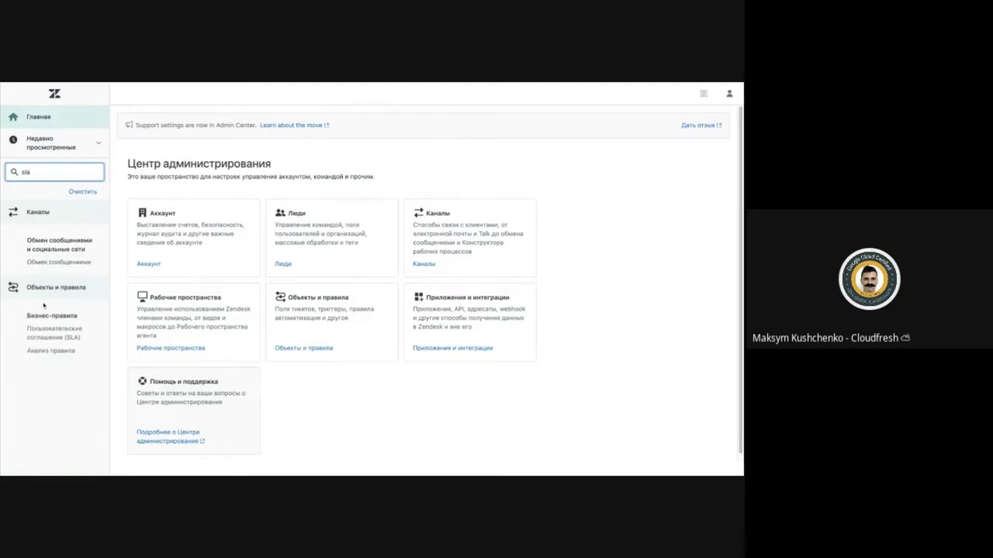
{"action": "left_click", "coordinate": [42, 331]}
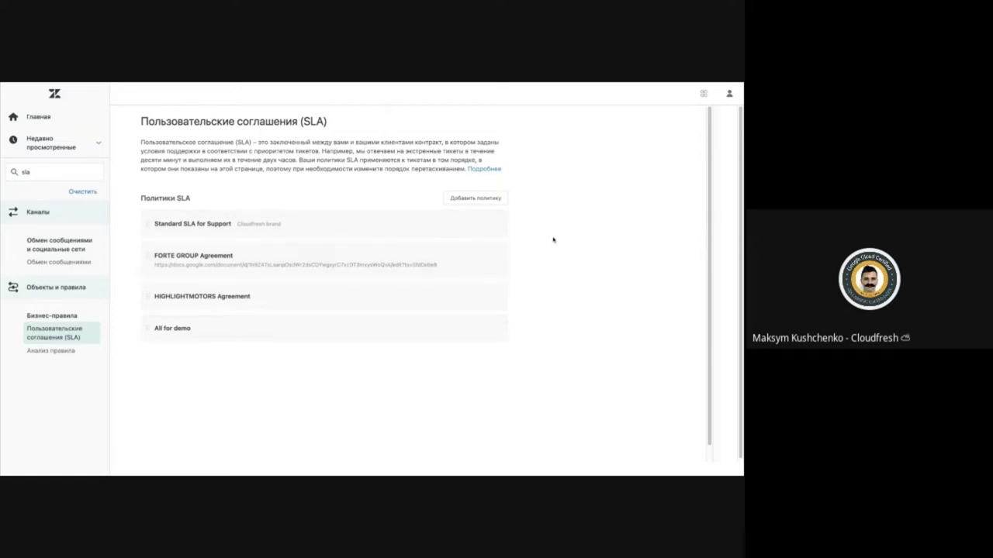
- Start adding a new SLA policy and look over its name, description and condition fields
{"action": "left_click", "coordinate": [498, 198]}
{"action": "scroll", "coordinate": [368, 240], "scroll_direction": "down", "scroll_amount": 5}
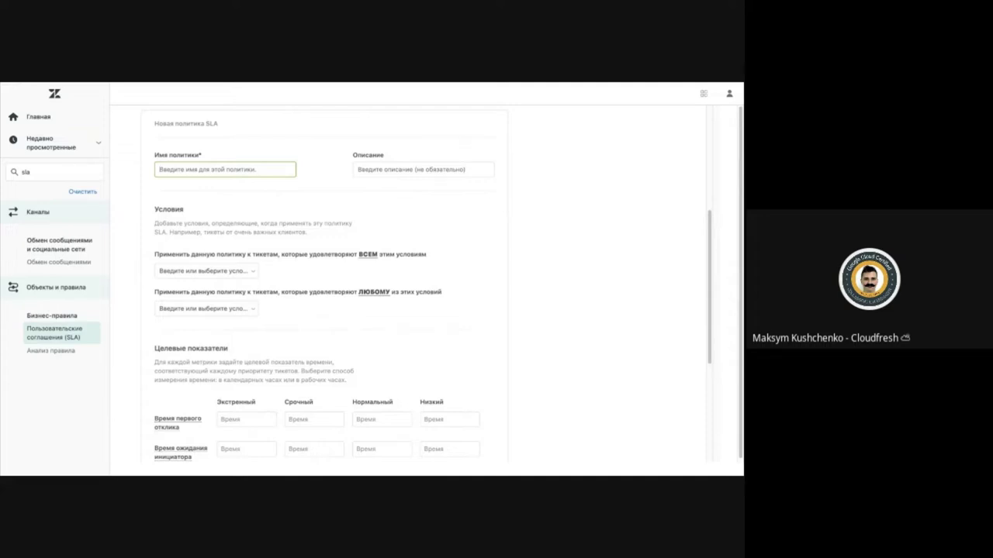
{"action": "scroll", "coordinate": [433, 286], "scroll_direction": "down", "scroll_amount": 1}
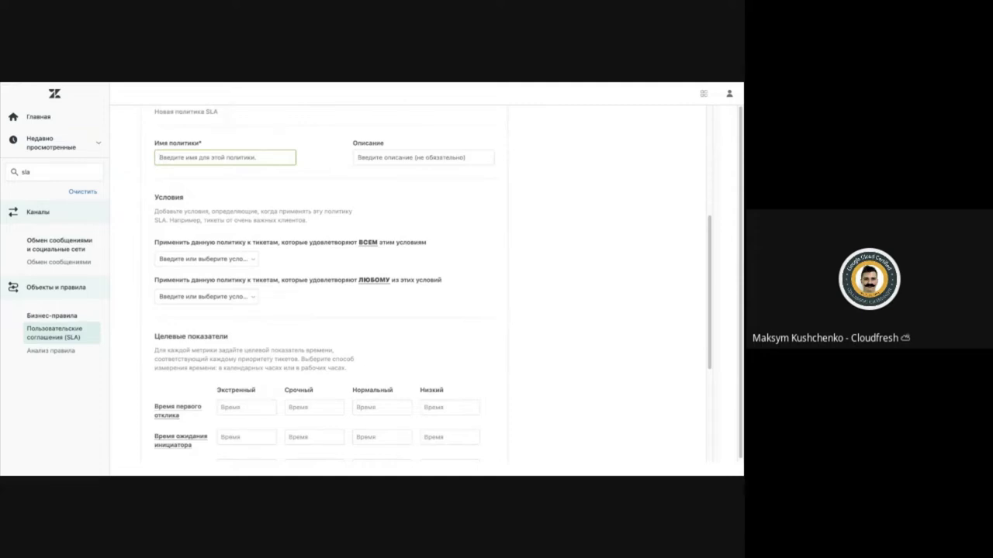
{"action": "scroll", "coordinate": [433, 285], "scroll_direction": "up", "scroll_amount": 1}
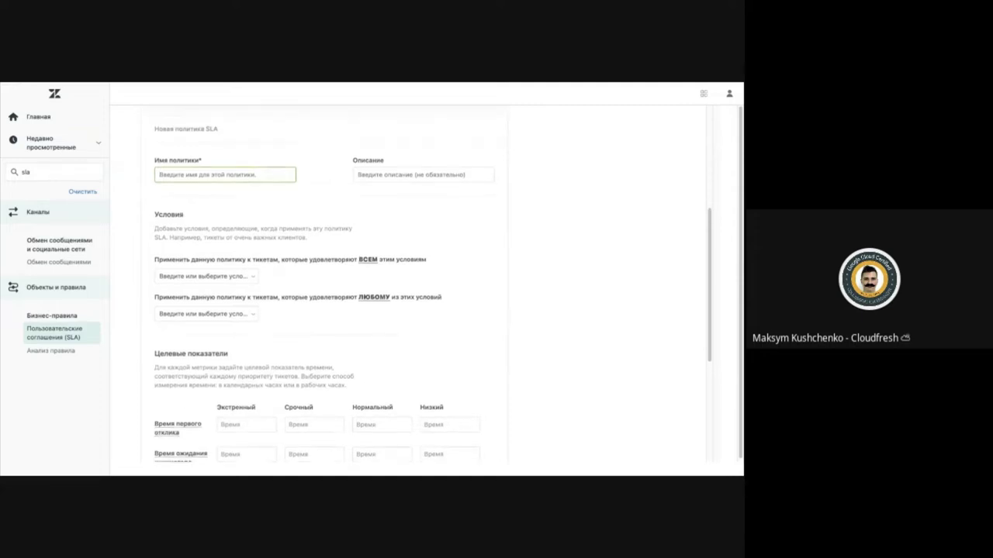
{"action": "scroll", "coordinate": [310, 287], "scroll_direction": "up", "scroll_amount": 1}
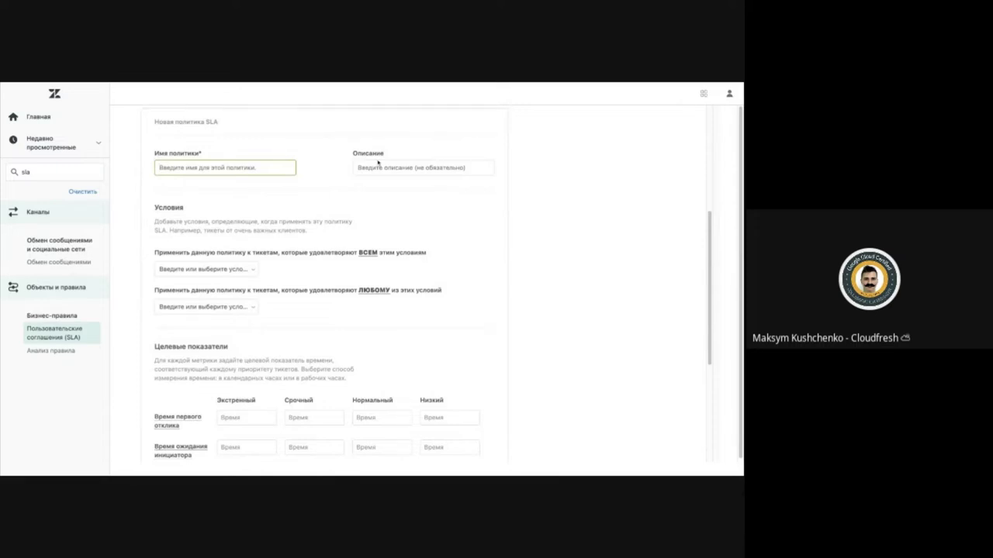
{"action": "scroll", "coordinate": [378, 162], "scroll_direction": "down", "scroll_amount": 2}
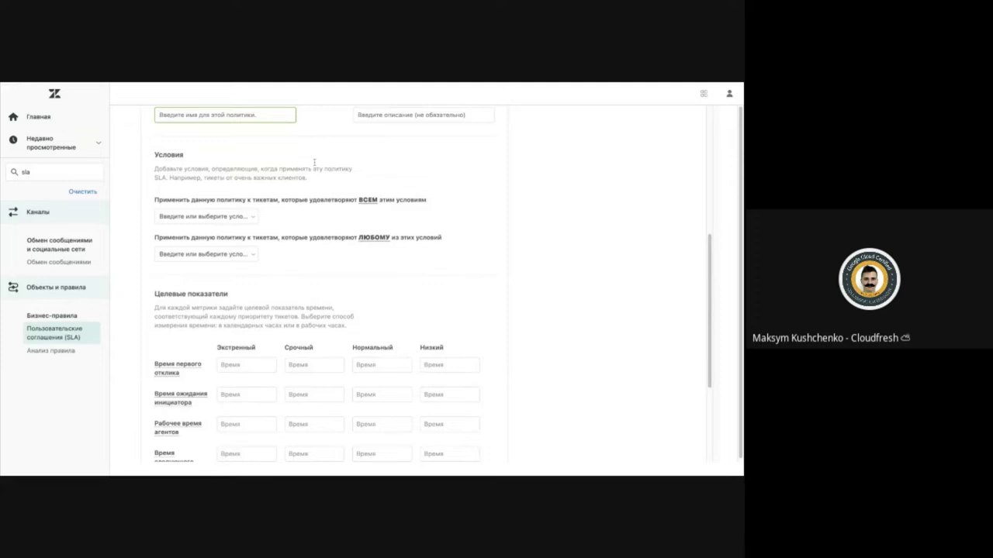
- Examine the wording of the ВСЕМ and ЛЮБОМУ condition groups in the new SLA policy
{"action": "left_click_drag", "start_coordinate": [154, 200], "coordinate": [263, 200]}
{"action": "left_click", "coordinate": [155, 200]}
{"action": "left_click_drag", "start_coordinate": [155, 201], "coordinate": [427, 200]}
{"action": "left_click", "coordinate": [428, 200]}
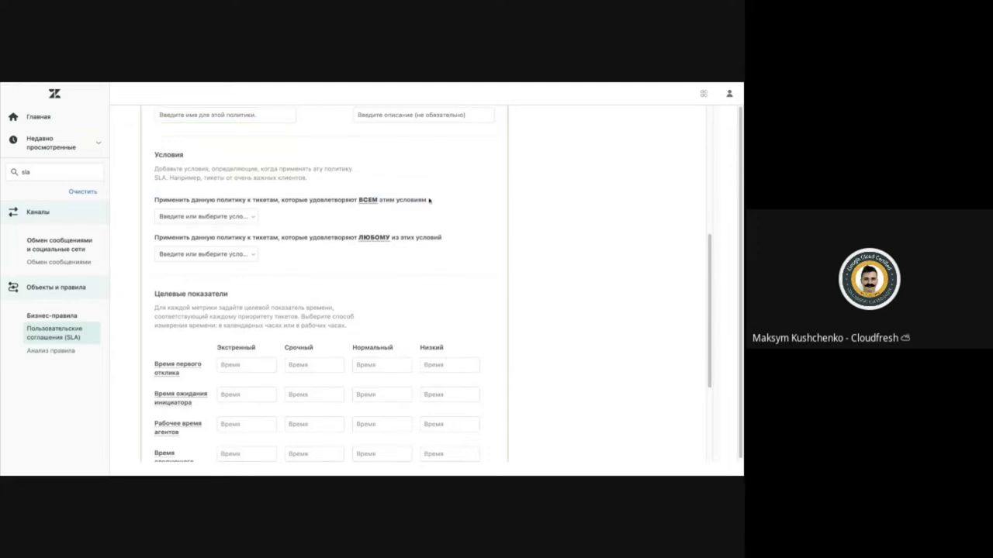
{"action": "triple_click", "coordinate": [439, 238]}
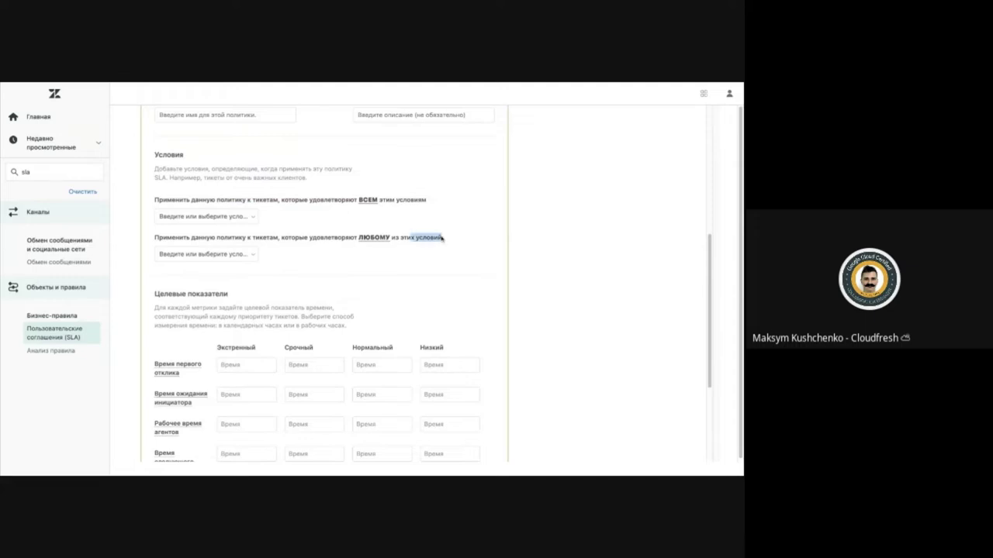
{"action": "left_click", "coordinate": [154, 229]}
- Add a condition to the ВСЕМ group: Группа Равно Cloudfresh Support Team
{"action": "left_click", "coordinate": [178, 218]}
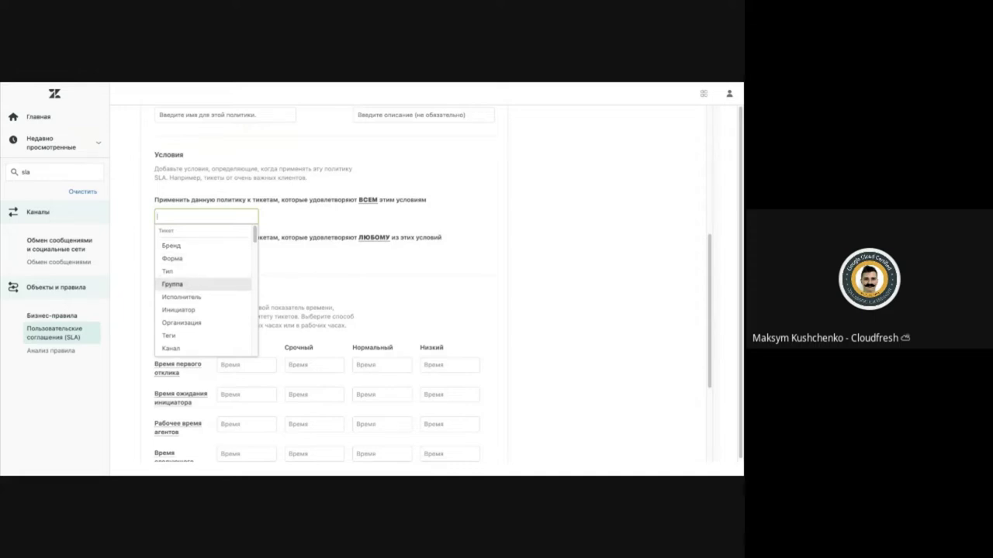
{"action": "left_click", "coordinate": [186, 284]}
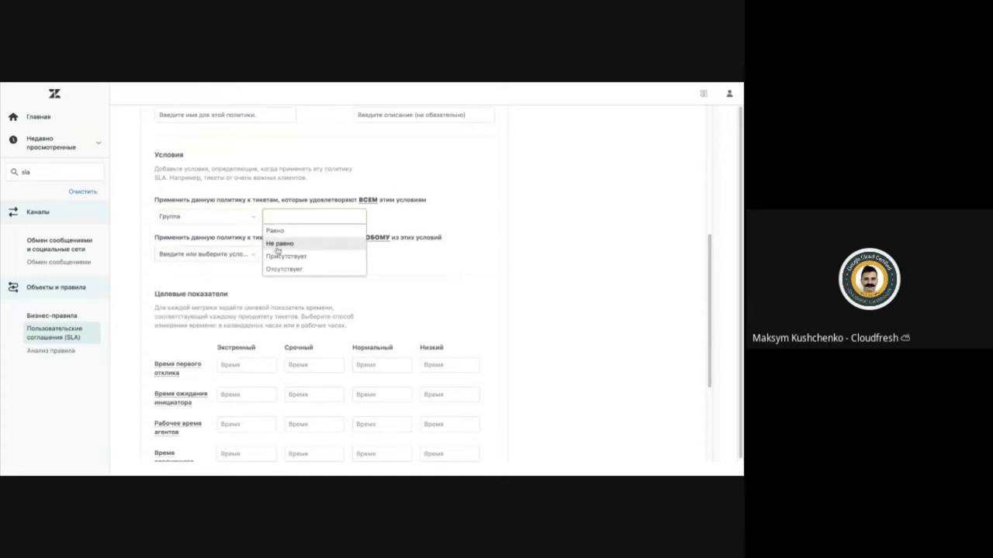
{"action": "left_click", "coordinate": [314, 230]}
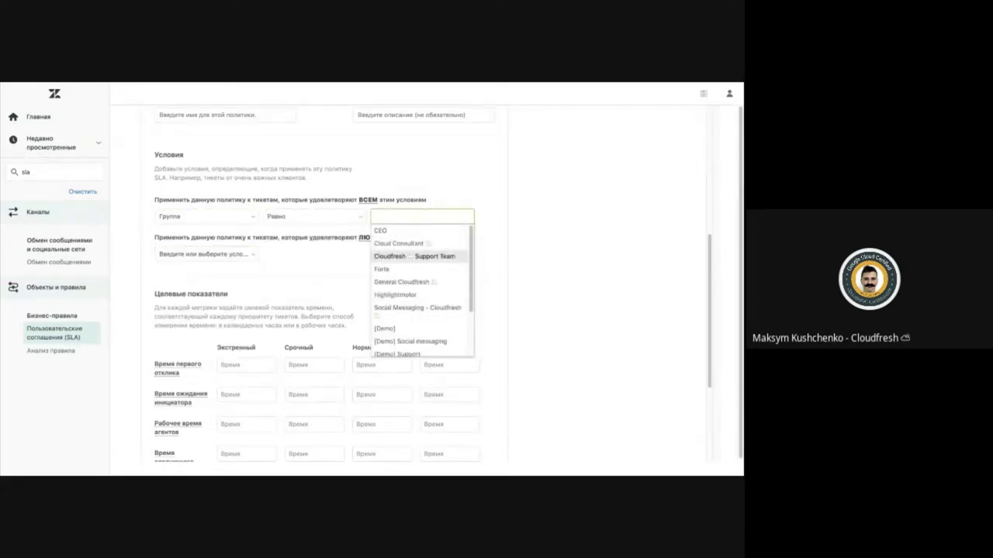
{"action": "left_click", "coordinate": [407, 256]}
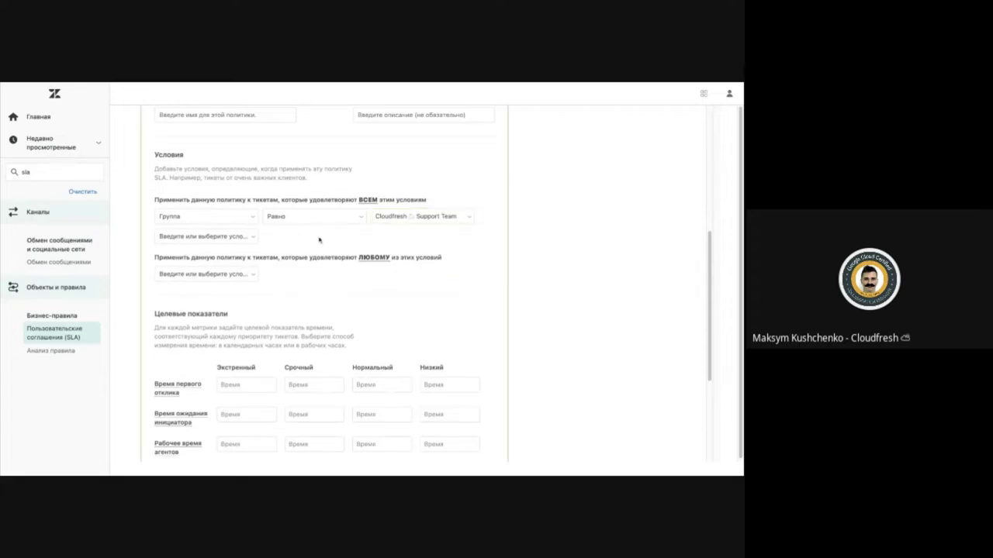
{"action": "left_click", "coordinate": [214, 239]}
{"action": "scroll", "coordinate": [196, 277], "scroll_direction": "down", "scroll_amount": 1}
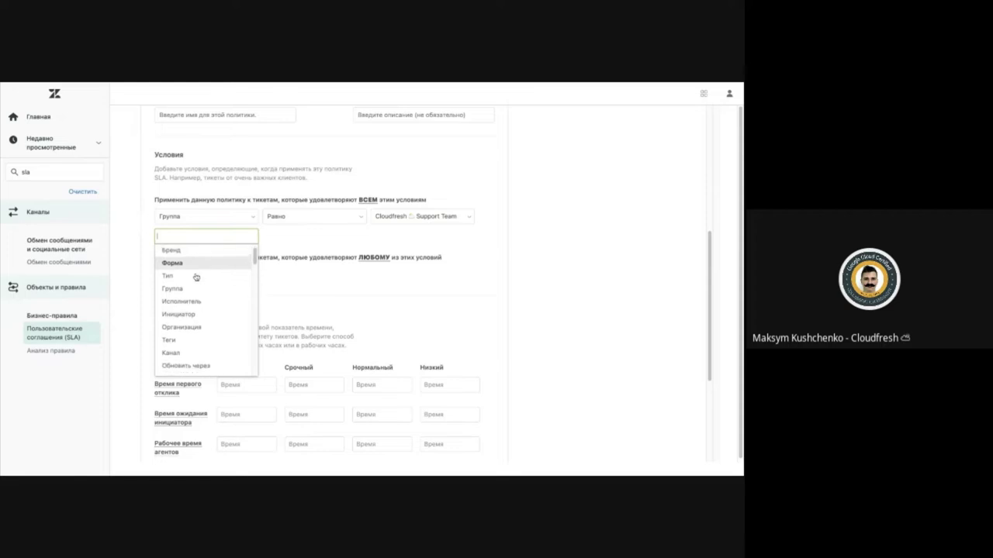
{"action": "left_click", "coordinate": [306, 245]}
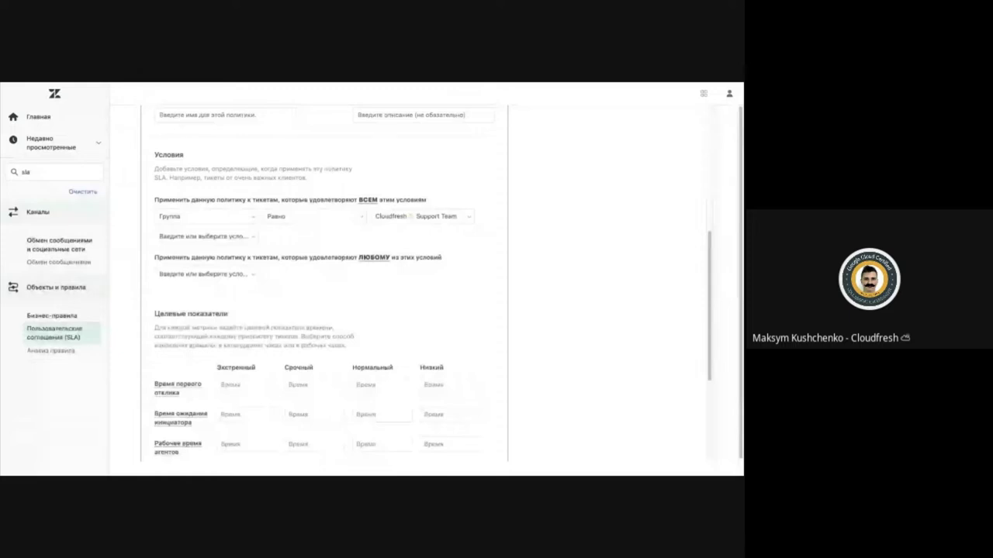
- Add a second condition to the ВСЕМ group: Форма Равно Cloudfresh Standard [prod]
{"action": "scroll", "coordinate": [324, 283], "scroll_direction": "up", "scroll_amount": 1}
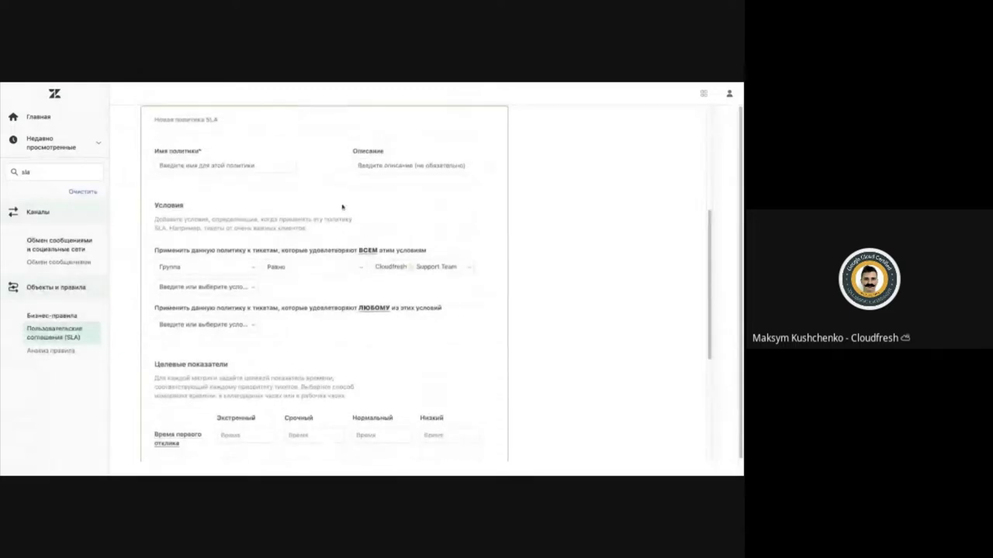
{"action": "scroll", "coordinate": [345, 202], "scroll_direction": "down", "scroll_amount": 2}
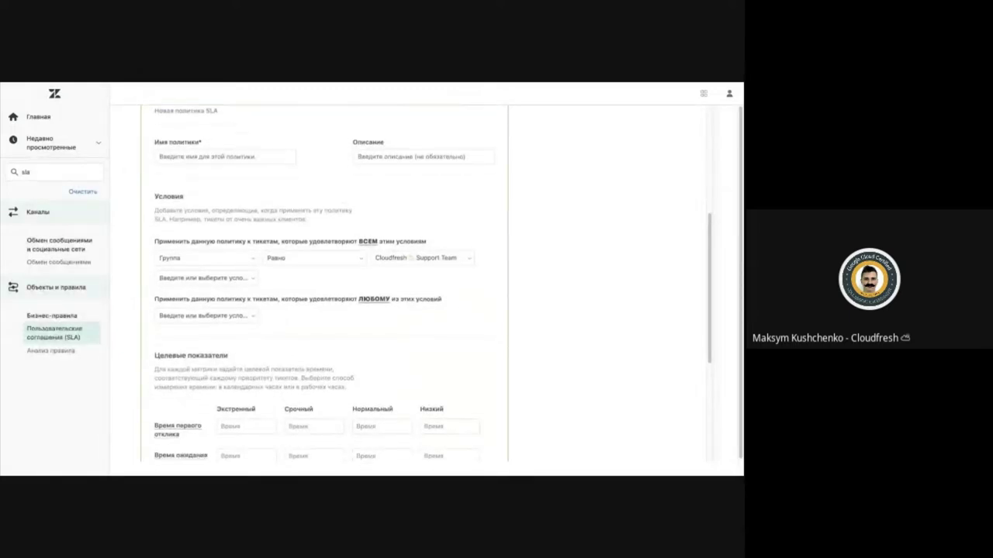
{"action": "scroll", "coordinate": [361, 174], "scroll_direction": "up", "scroll_amount": 1}
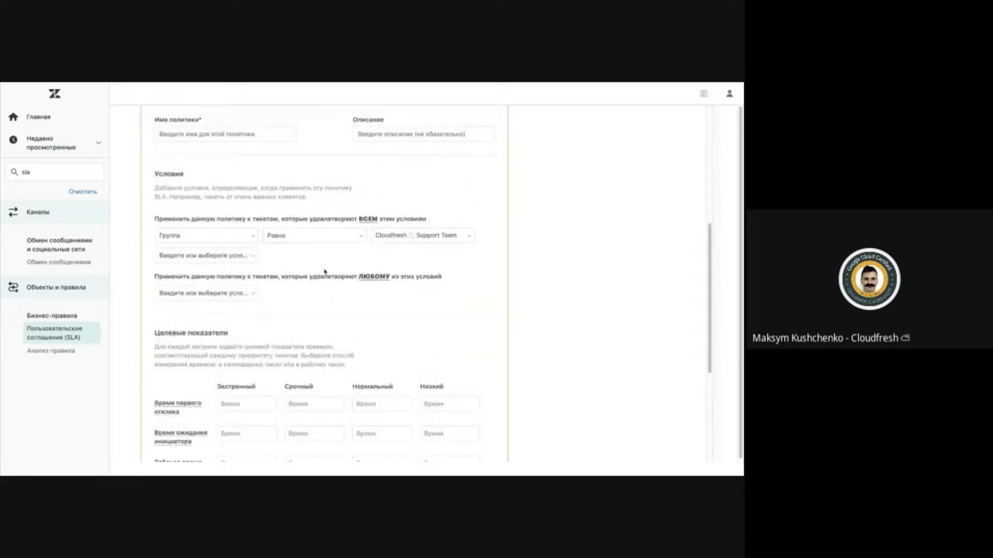
{"action": "left_click", "coordinate": [250, 255]}
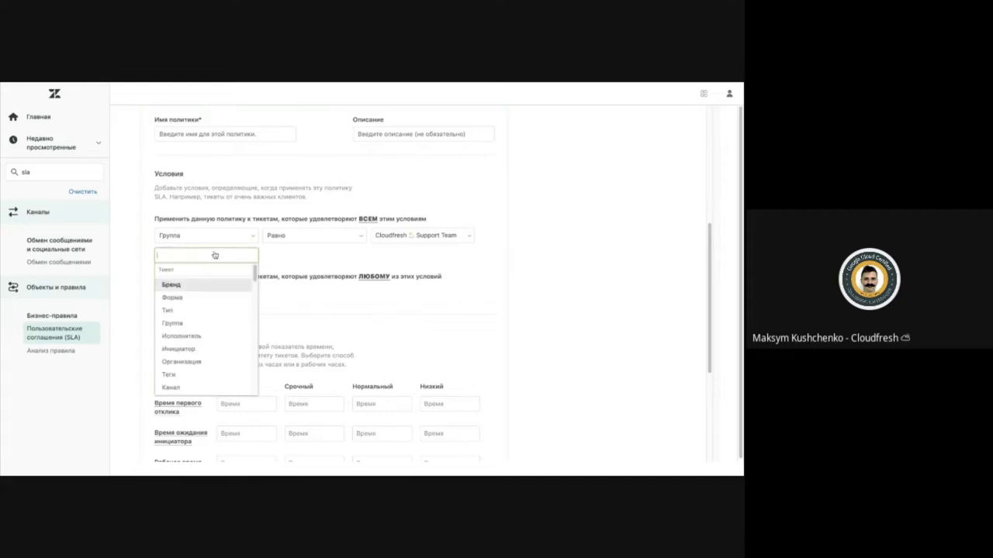
{"action": "left_click", "coordinate": [186, 303]}
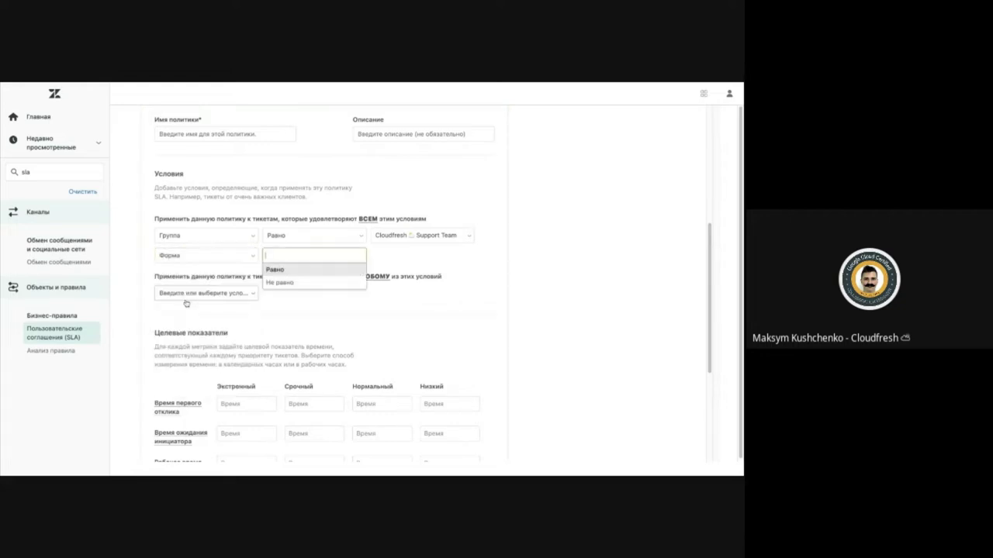
{"action": "left_click", "coordinate": [273, 269]}
{"action": "left_click", "coordinate": [415, 282]}
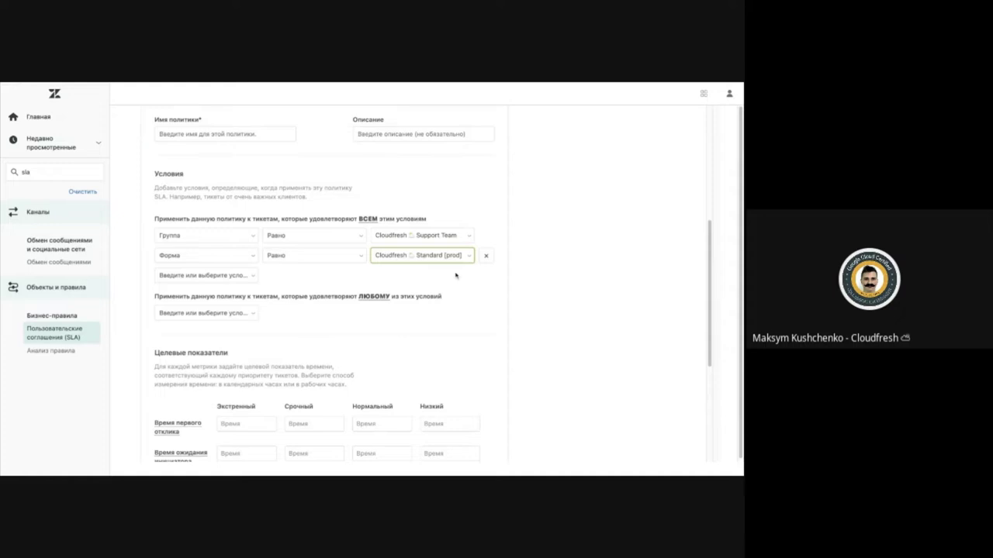
- Change the form in the Форма condition to [Demo]
{"action": "scroll", "coordinate": [438, 279], "scroll_direction": "up", "scroll_amount": 1}
{"action": "scroll", "coordinate": [439, 278], "scroll_direction": "down", "scroll_amount": 1}
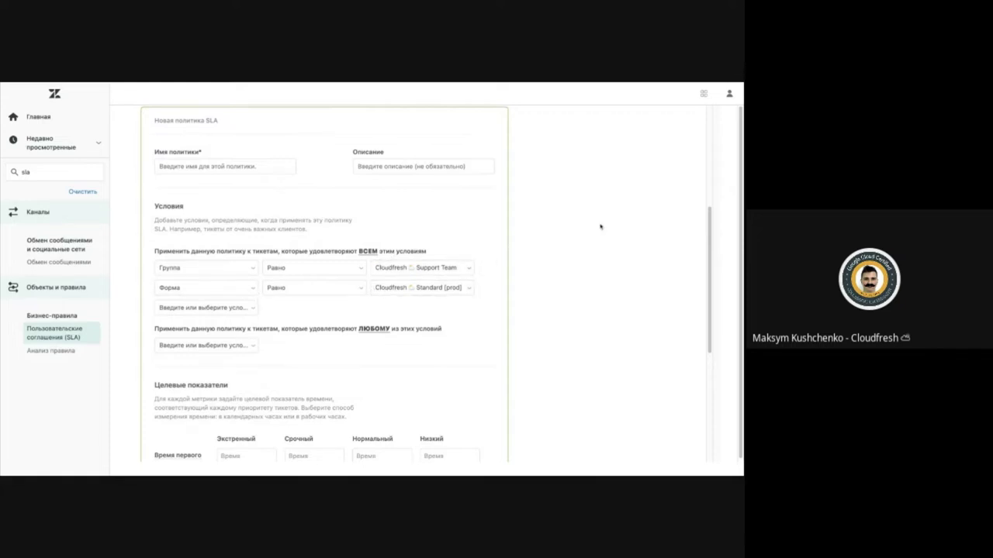
{"action": "scroll", "coordinate": [600, 224], "scroll_direction": "down", "scroll_amount": 1}
{"action": "scroll", "coordinate": [600, 227], "scroll_direction": "up", "scroll_amount": 1}
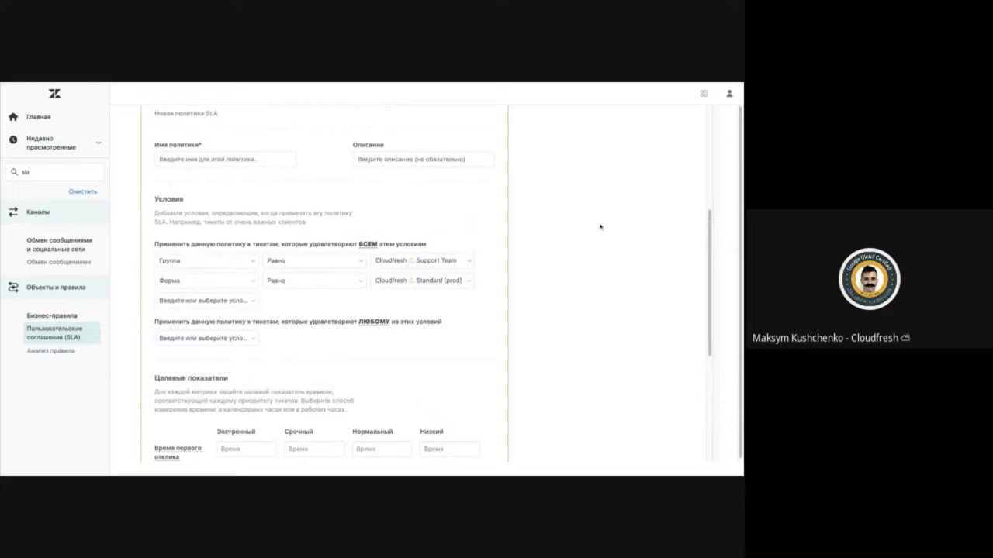
{"action": "scroll", "coordinate": [483, 234], "scroll_direction": "down", "scroll_amount": 1}
{"action": "scroll", "coordinate": [483, 234], "scroll_direction": "up", "scroll_amount": 2}
{"action": "scroll", "coordinate": [545, 233], "scroll_direction": "down", "scroll_amount": 1}
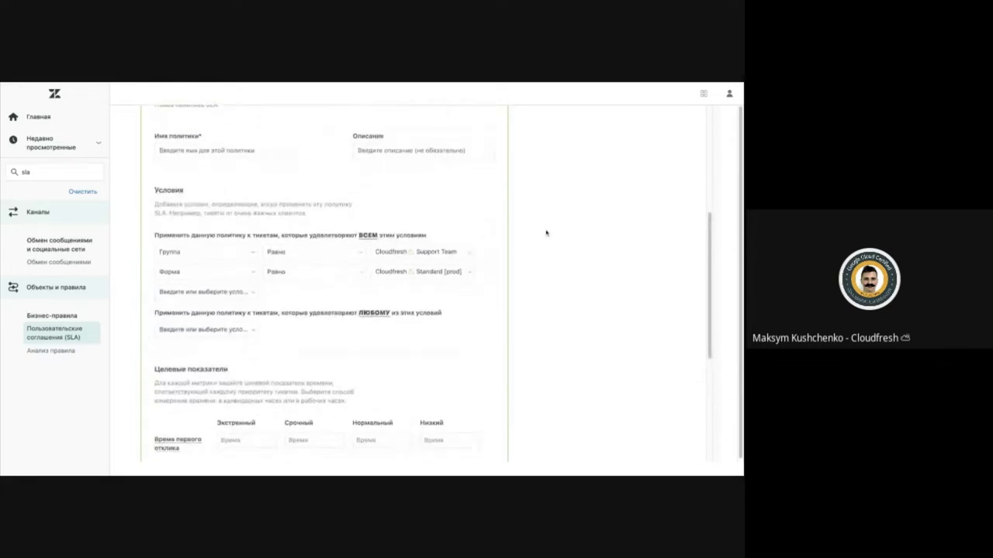
{"action": "left_click", "coordinate": [388, 273]}
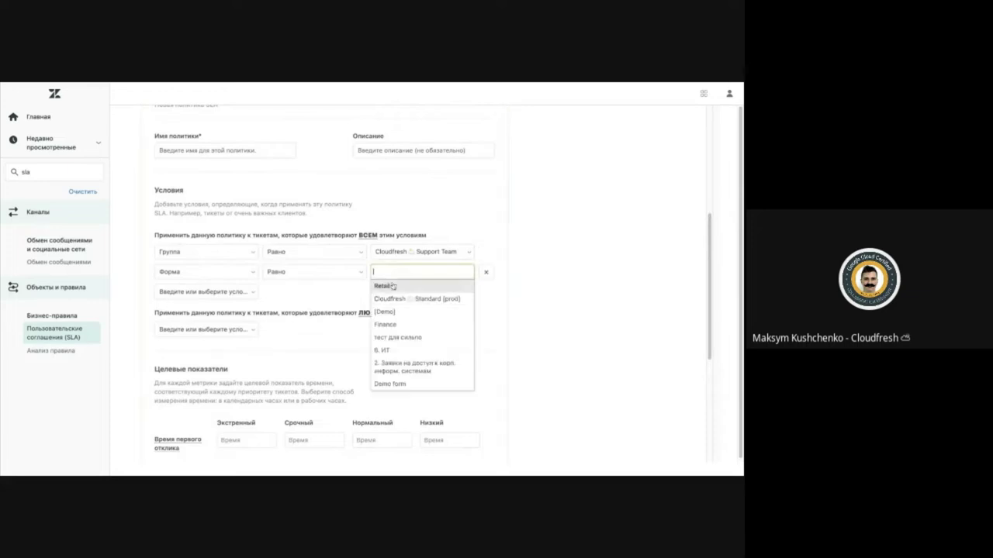
{"action": "left_click", "coordinate": [383, 319]}
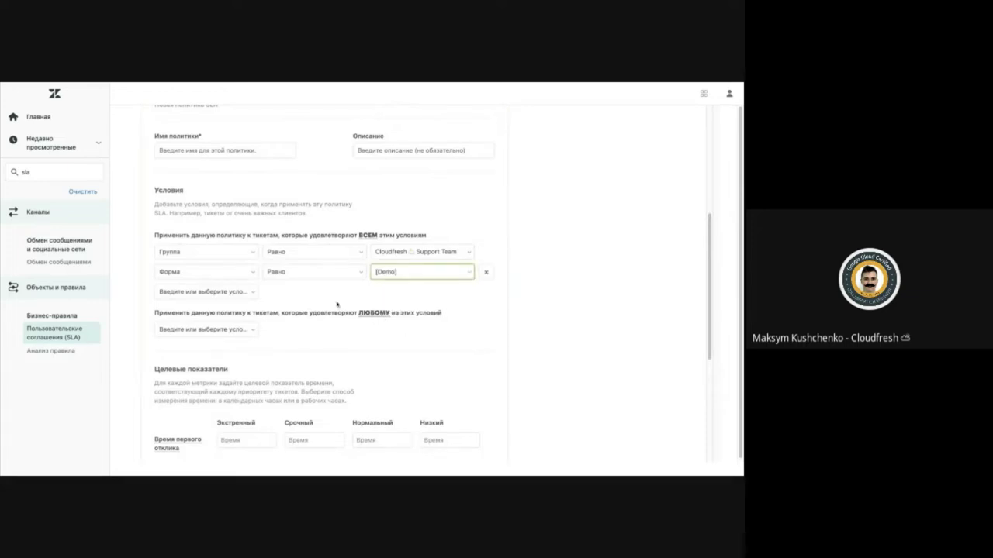
- Examine the policy's conditions and the Целевые показатели table with its metrics, ticket priorities and hours of operation
{"action": "scroll", "coordinate": [337, 304], "scroll_direction": "down", "scroll_amount": 2}
{"action": "scroll", "coordinate": [328, 299], "scroll_direction": "up", "scroll_amount": 5}
{"action": "scroll", "coordinate": [328, 299], "scroll_direction": "down", "scroll_amount": 7}
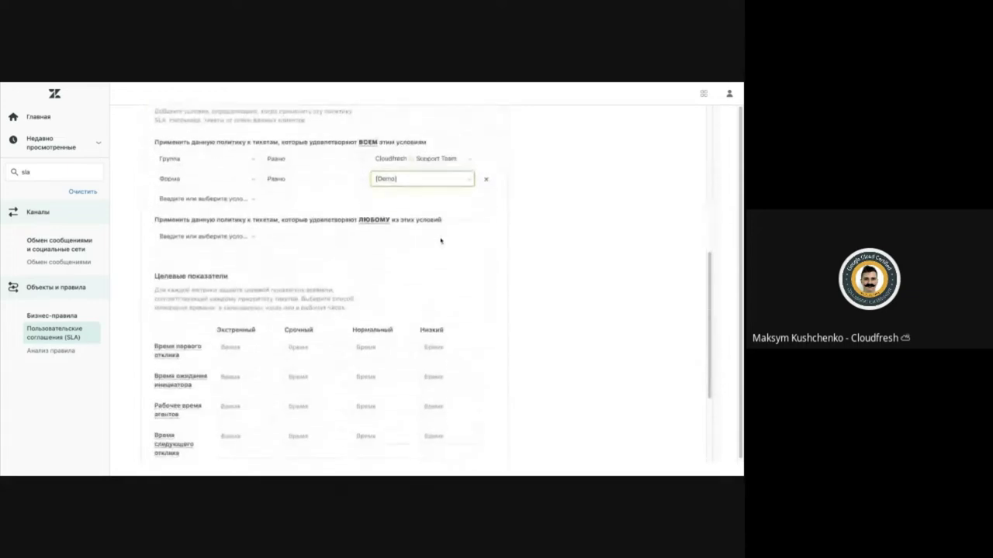
{"action": "scroll", "coordinate": [440, 241], "scroll_direction": "up", "scroll_amount": 1}
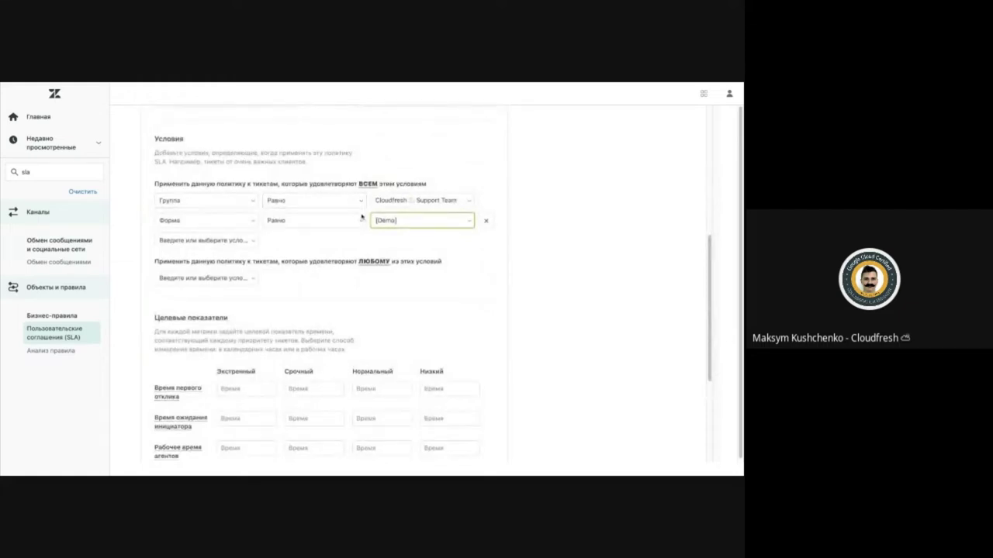
{"action": "scroll", "coordinate": [343, 246], "scroll_direction": "down", "scroll_amount": 3}
{"action": "scroll", "coordinate": [343, 244], "scroll_direction": "up", "scroll_amount": 1}
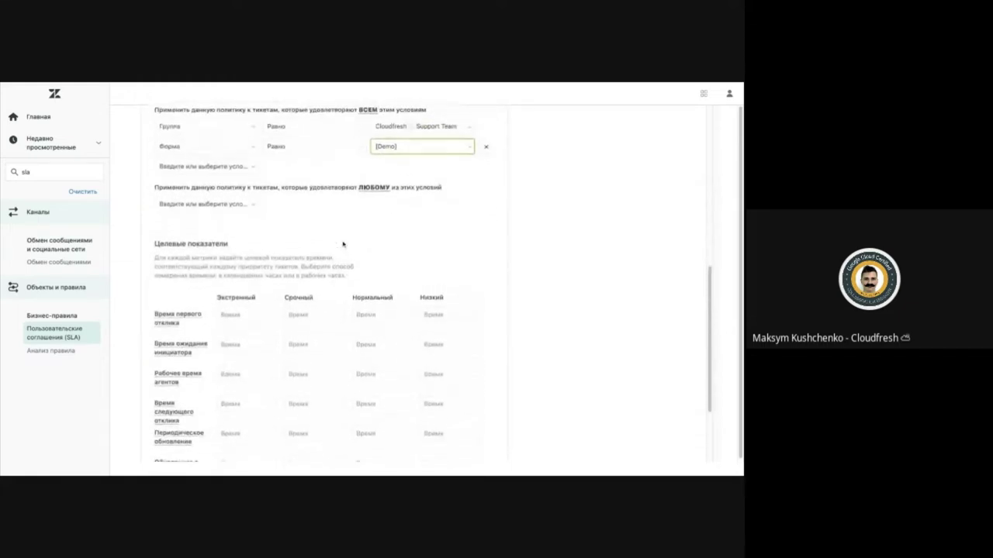
{"action": "scroll", "coordinate": [343, 233], "scroll_direction": "down", "scroll_amount": 3}
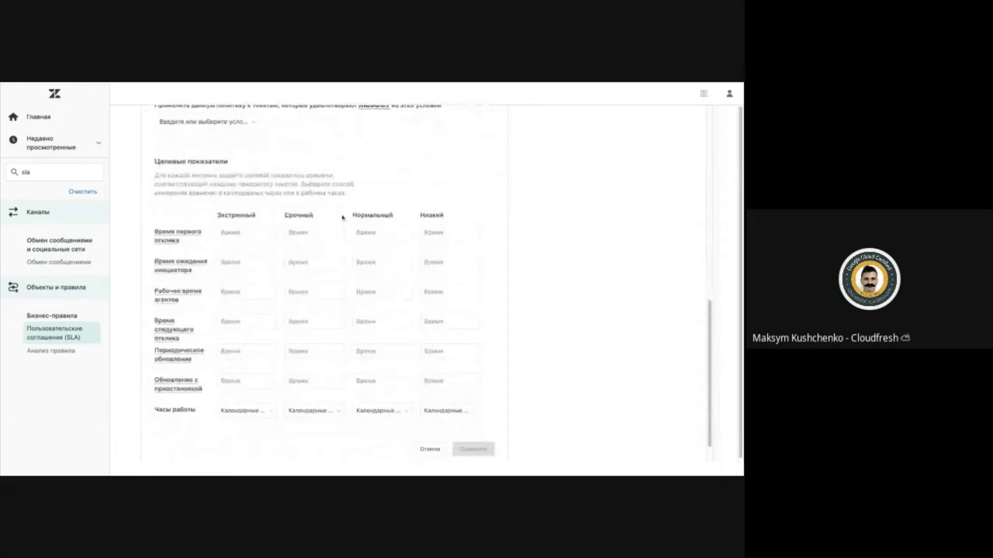
{"action": "scroll", "coordinate": [342, 218], "scroll_direction": "down", "scroll_amount": 1}
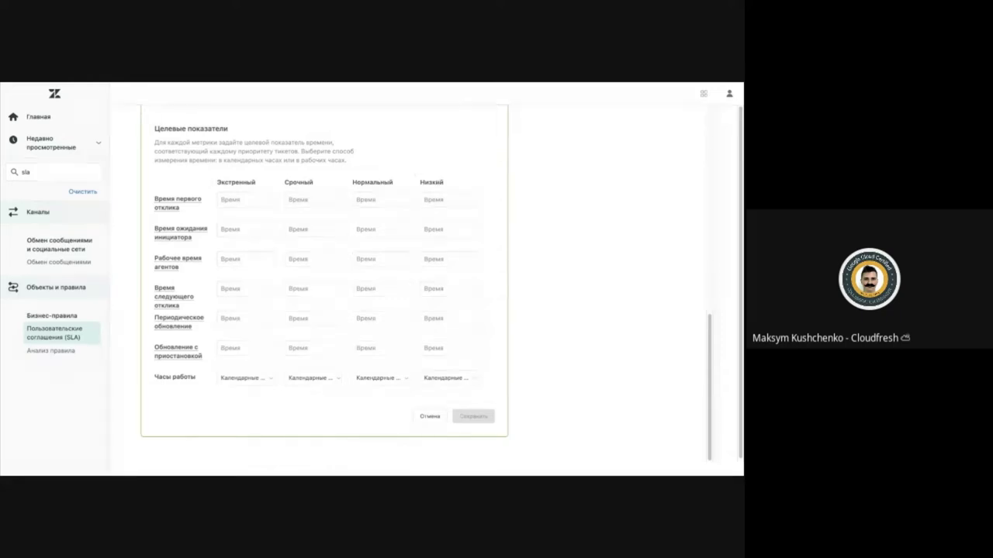
{"action": "scroll", "coordinate": [438, 185], "scroll_direction": "up", "scroll_amount": 3}
{"action": "scroll", "coordinate": [310, 206], "scroll_direction": "up", "scroll_amount": 1}
{"action": "scroll", "coordinate": [311, 207], "scroll_direction": "down", "scroll_amount": 3}
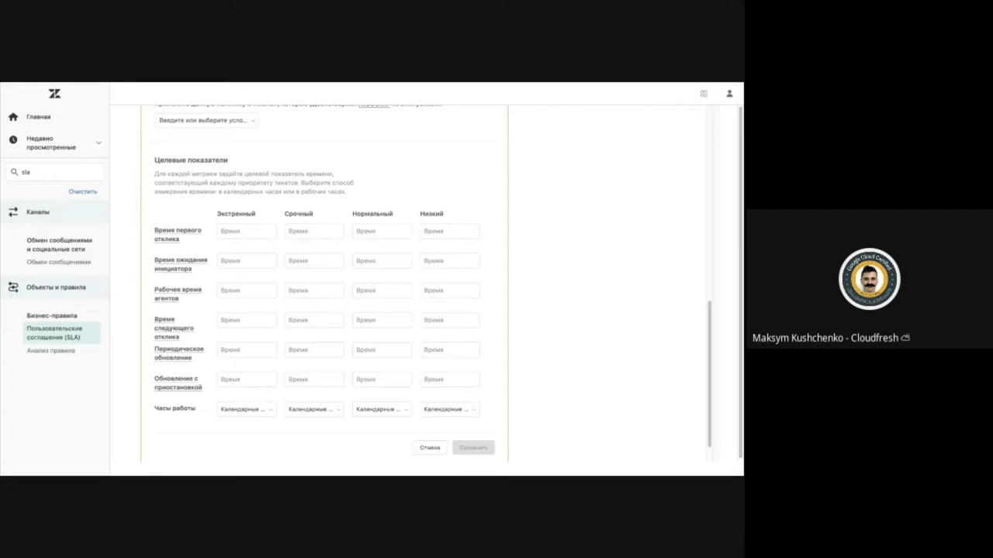
- Examine the descriptions of the metrics in the Целевые показатели table and the Часы работы options for Экстренный priority
{"action": "scroll", "coordinate": [324, 283], "scroll_direction": "up", "scroll_amount": 3}
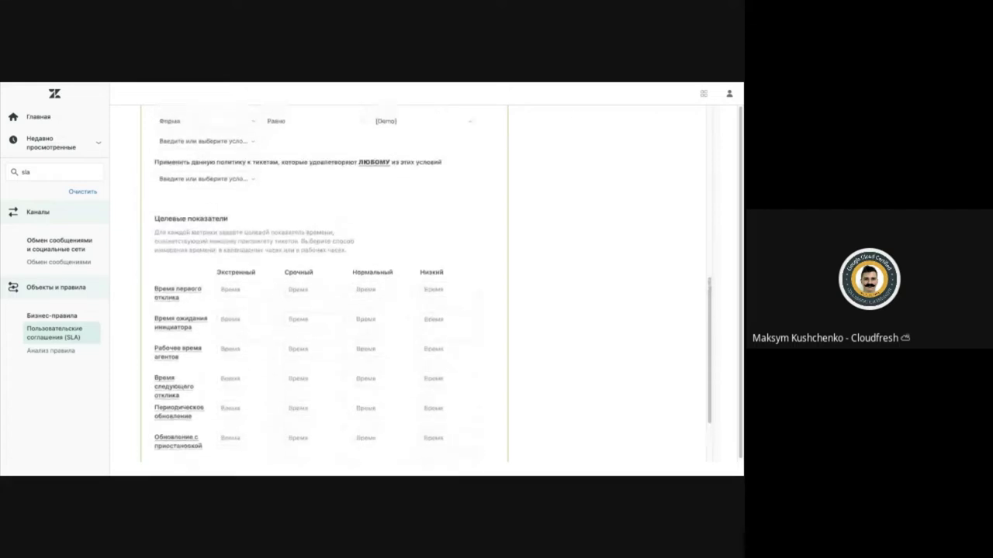
{"action": "scroll", "coordinate": [352, 219], "scroll_direction": "down", "scroll_amount": 2}
{"action": "scroll", "coordinate": [325, 281], "scroll_direction": "up", "scroll_amount": 2}
{"action": "scroll", "coordinate": [388, 210], "scroll_direction": "down", "scroll_amount": 3}
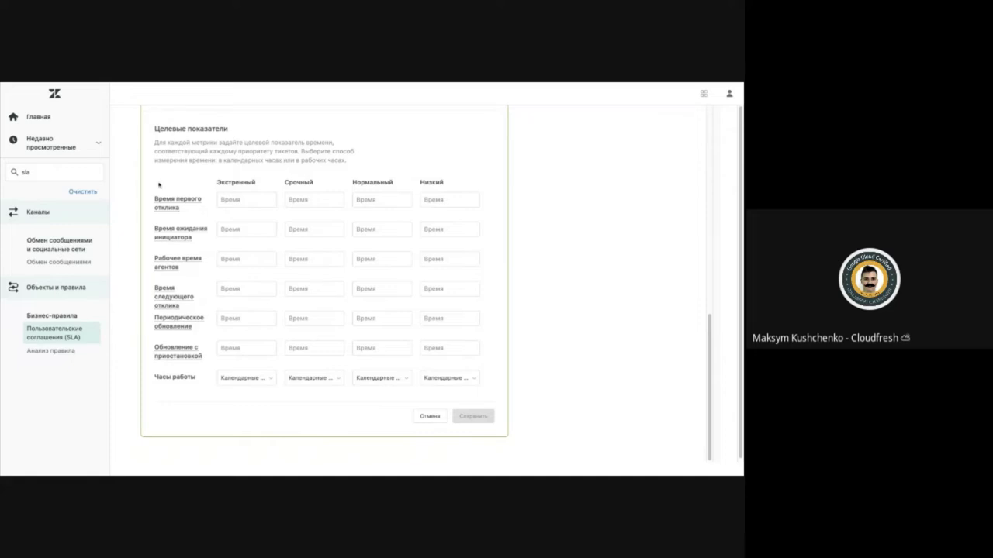
{"action": "mouse_move", "coordinate": [156, 197]}
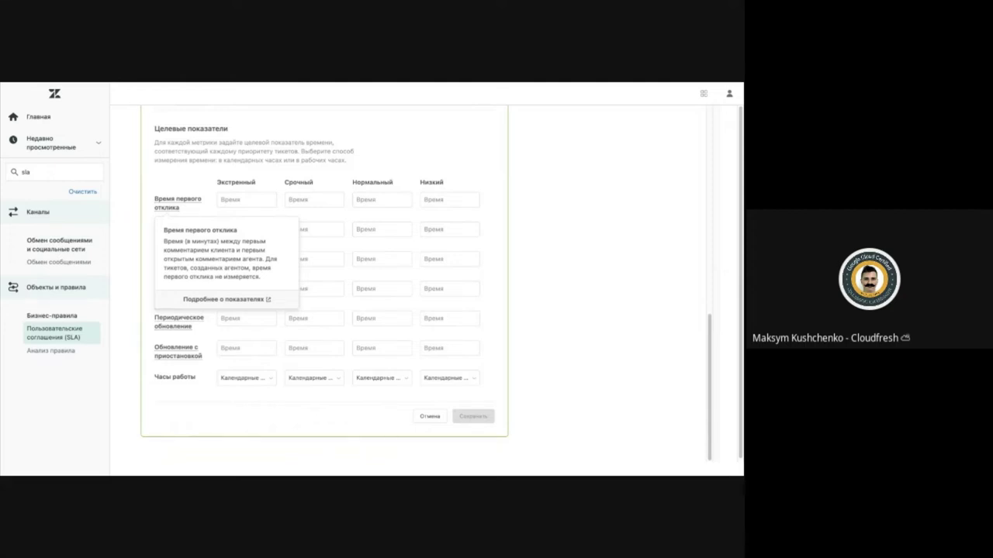
{"action": "scroll", "coordinate": [181, 177], "scroll_direction": "down", "scroll_amount": 1}
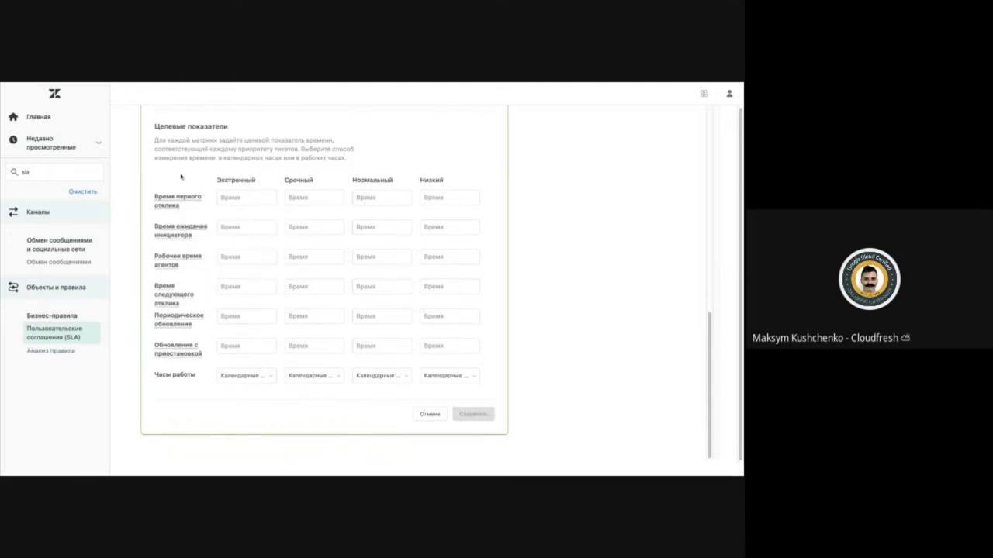
{"action": "scroll", "coordinate": [180, 177], "scroll_direction": "up", "scroll_amount": 3}
{"action": "scroll", "coordinate": [206, 225], "scroll_direction": "down", "scroll_amount": 3}
{"action": "mouse_move", "coordinate": [160, 289]}
{"action": "mouse_move", "coordinate": [156, 257]}
{"action": "mouse_move", "coordinate": [173, 206]}
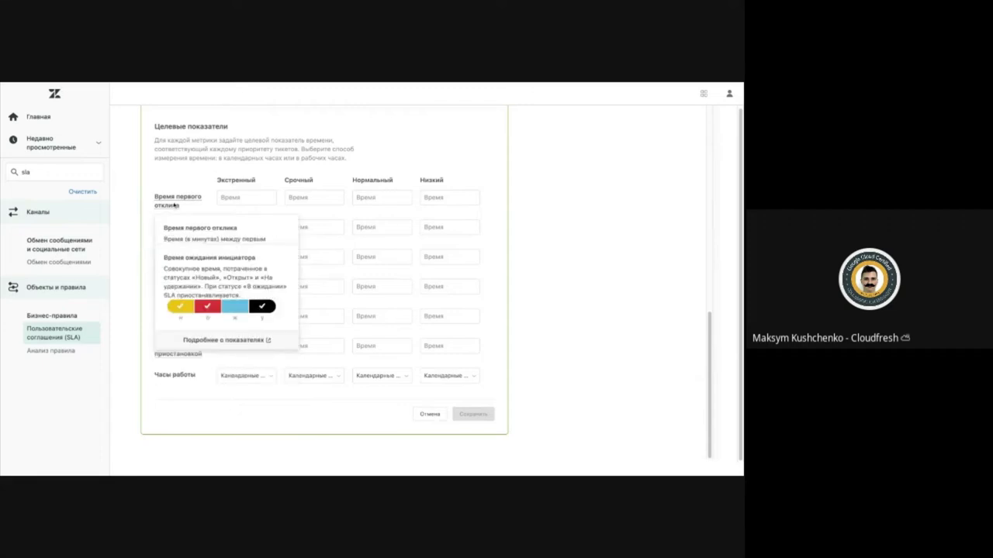
{"action": "mouse_move", "coordinate": [158, 237]}
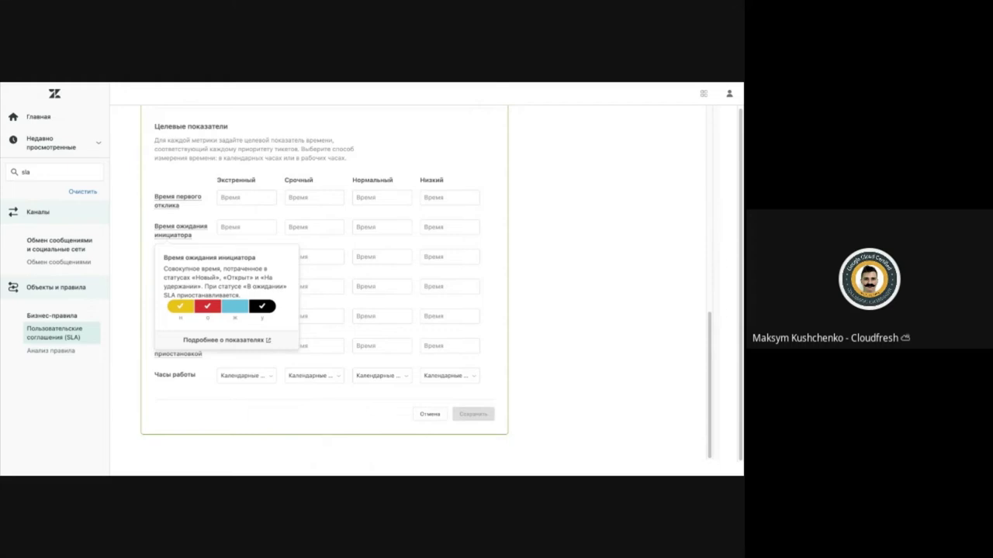
{"action": "mouse_move", "coordinate": [157, 263]}
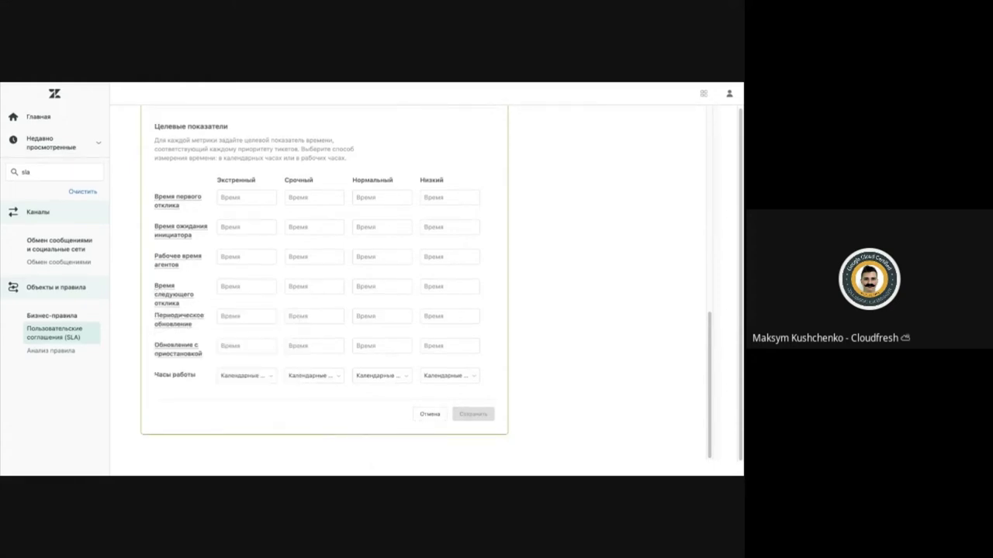
{"action": "mouse_move", "coordinate": [163, 328]}
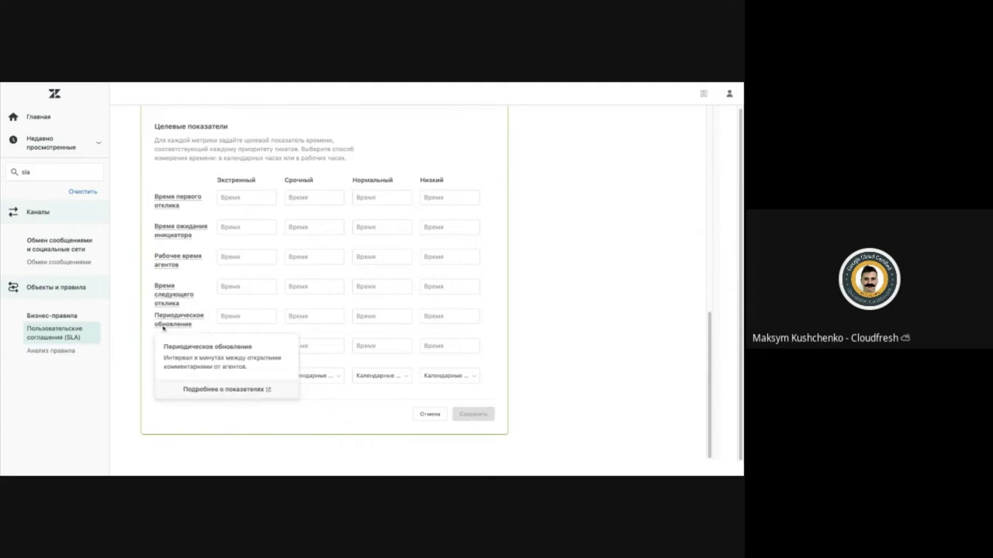
{"action": "mouse_move", "coordinate": [156, 353]}
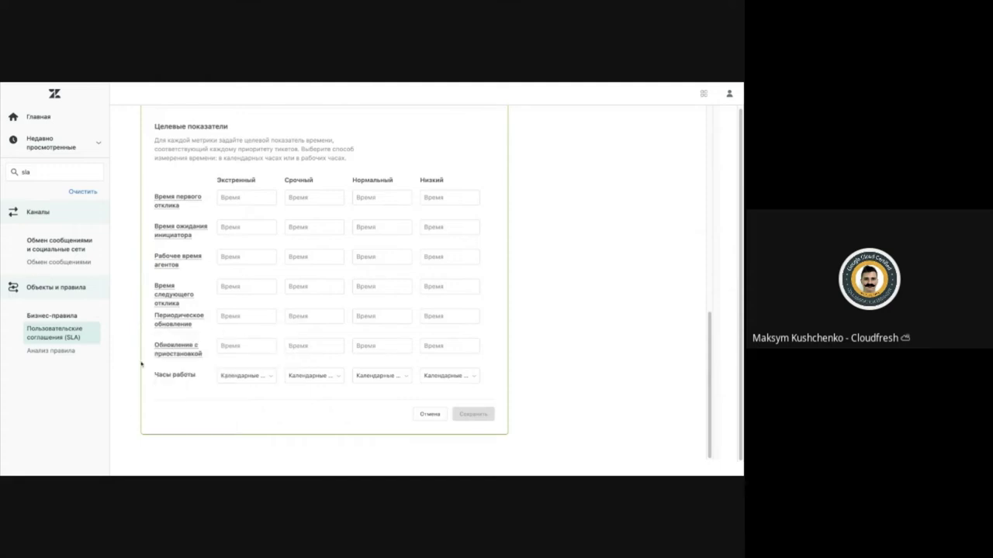
{"action": "left_click", "coordinate": [245, 377]}
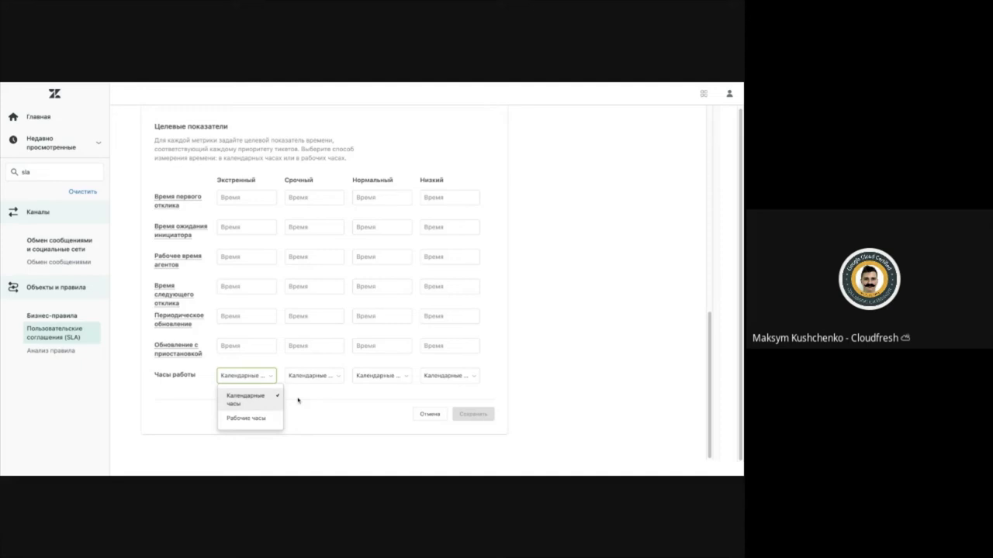
{"action": "left_click", "coordinate": [265, 181]}
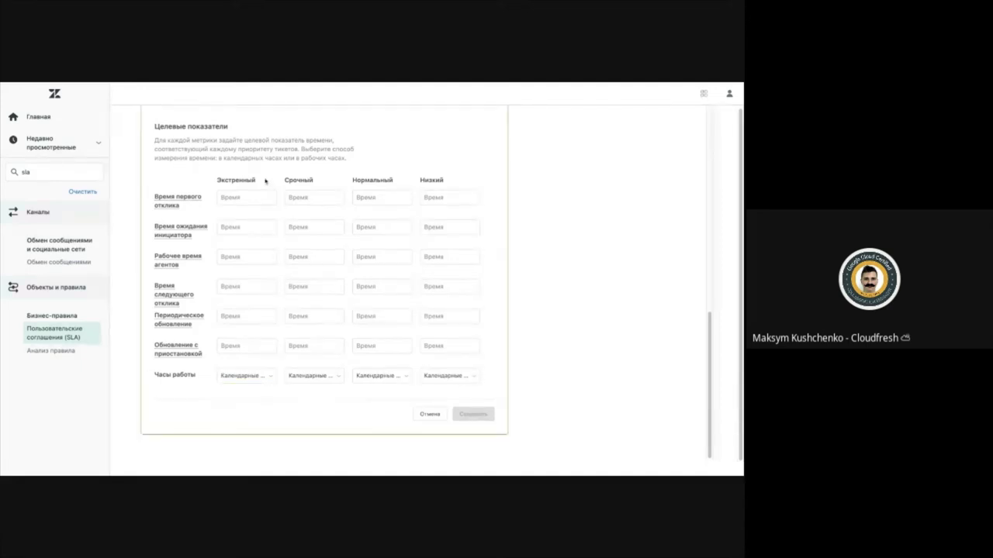
- Set the Время первого отклика targets to 1 hour for Нормальный and 30 minutes for Срочный priority
{"action": "left_click", "coordinate": [292, 201]}
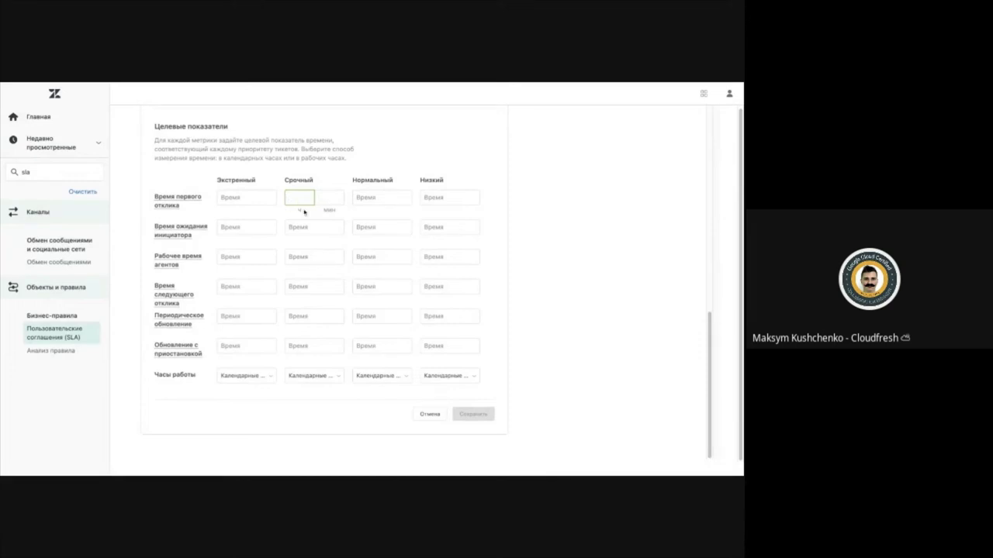
{"action": "mouse_move", "coordinate": [183, 201]}
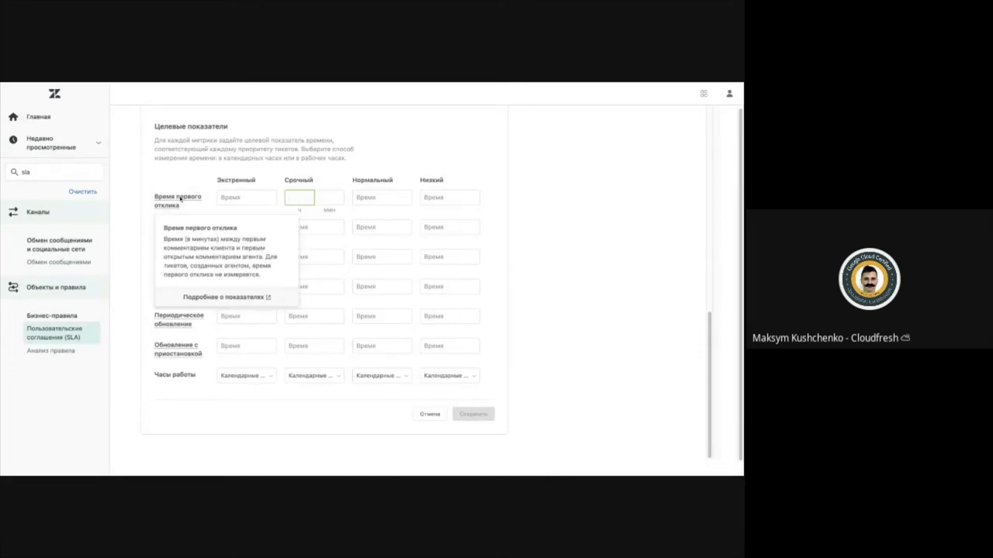
{"action": "left_click", "coordinate": [363, 199]}
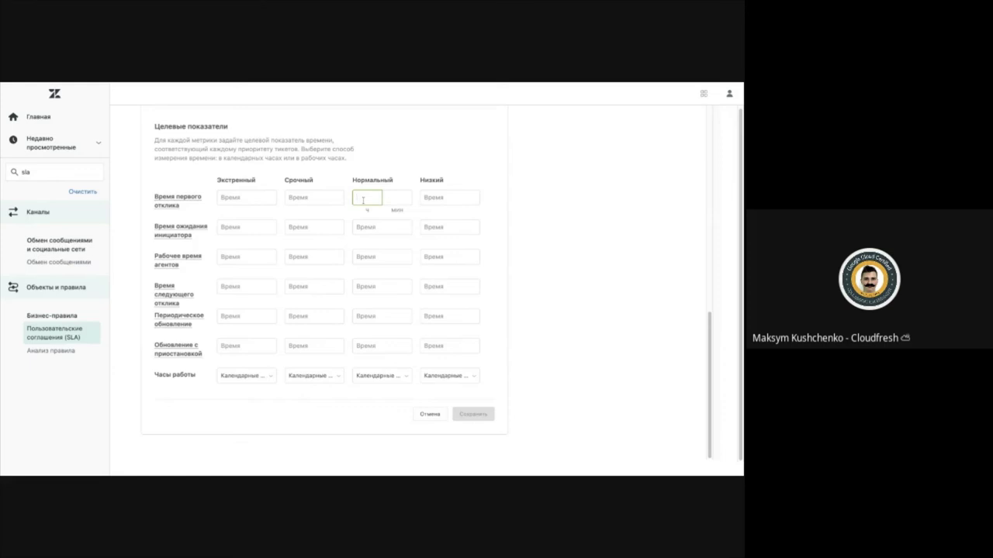
{"action": "left_click", "coordinate": [520, 213]}
{"action": "left_click", "coordinate": [301, 199]}
{"action": "left_click", "coordinate": [325, 198]}
{"action": "type", "text": "30"}
- Set the Время первого отклика targets to 15 minutes for Экстренный and 2 hours for Низкий priority
{"action": "left_click", "coordinate": [236, 197]}
{"action": "left_click", "coordinate": [268, 196]}
{"action": "type", "text": "15"}
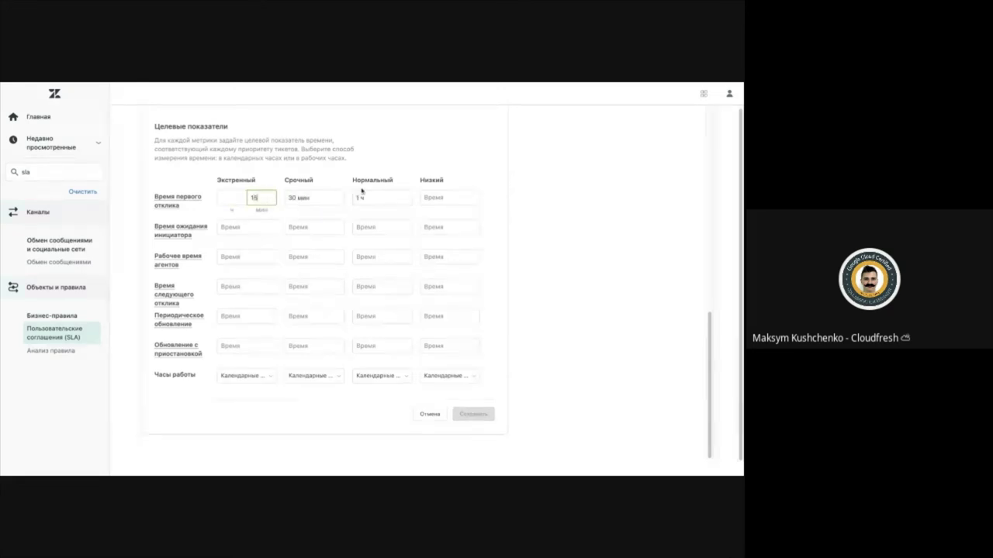
{"action": "left_click", "coordinate": [587, 170]}
{"action": "left_click", "coordinate": [441, 197]}
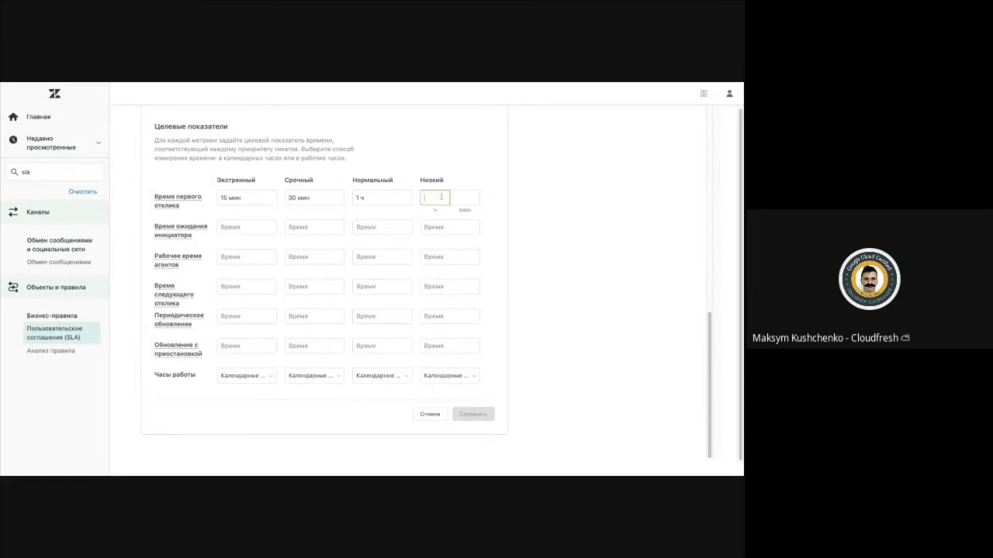
{"action": "type", "text": "2"}
{"action": "left_click", "coordinate": [543, 204]}
- Set the Рабочее время агентов targets to 12 hours for Экстренный and 24 hours for Срочный priority
{"action": "scroll", "coordinate": [392, 208], "scroll_direction": "up", "scroll_amount": 3}
{"action": "scroll", "coordinate": [349, 194], "scroll_direction": "down", "scroll_amount": 3}
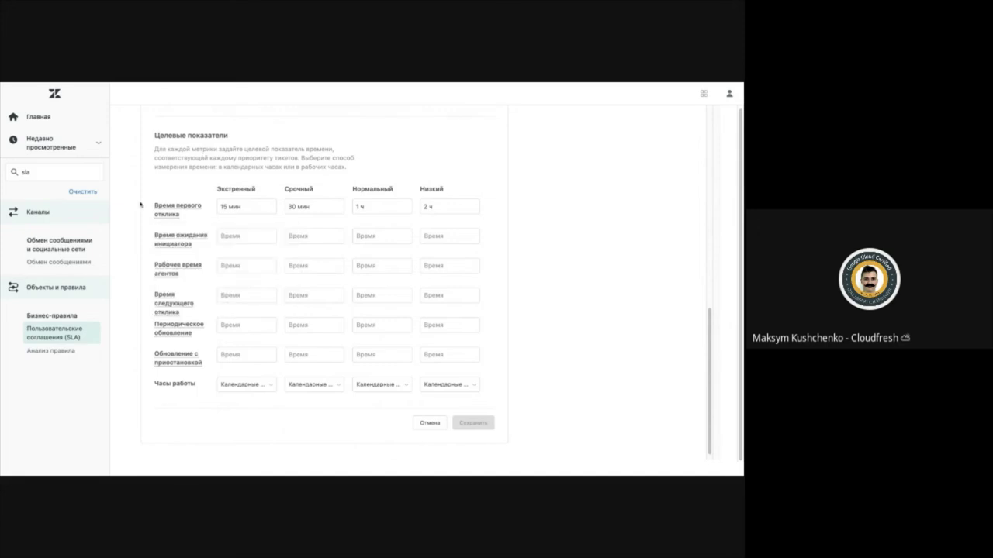
{"action": "mouse_move", "coordinate": [177, 266]}
{"action": "left_click", "coordinate": [231, 264]}
{"action": "type", "text": "24"}
{"action": "key", "text": "BackSpace"}
{"action": "key", "text": "BackSpace"}
{"action": "type", "text": "12"}
{"action": "left_click", "coordinate": [307, 265]}
{"action": "type", "text": "24"}
- Set the Рабочее время агентов targets to 48 hours for Нормальный and 72 hours for Низкий priority
{"action": "left_click", "coordinate": [356, 265]}
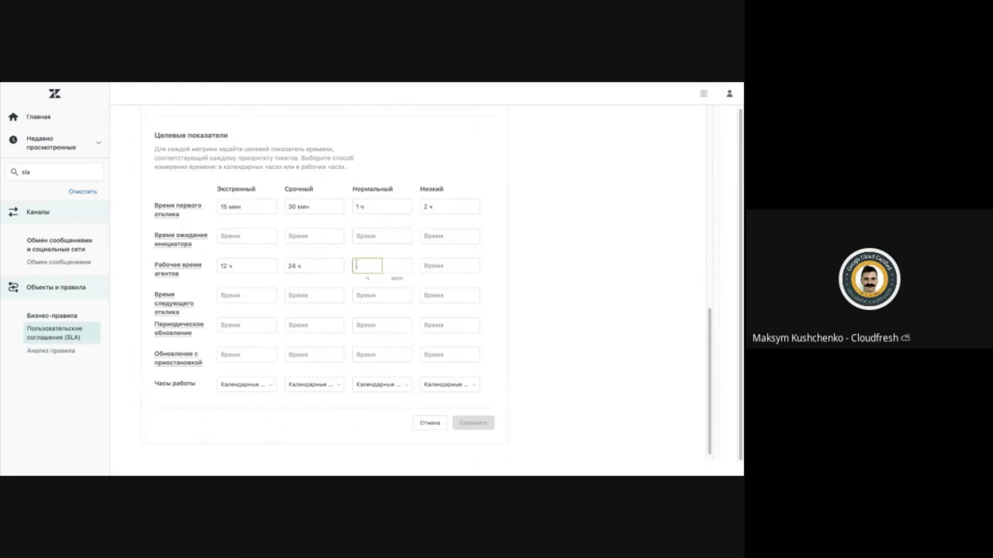
{"action": "type", "text": "48"}
{"action": "left_click", "coordinate": [435, 266]}
{"action": "type", "text": "72"}
{"action": "left_click", "coordinate": [558, 284]}
{"action": "scroll", "coordinate": [413, 254], "scroll_direction": "down", "scroll_amount": 1}
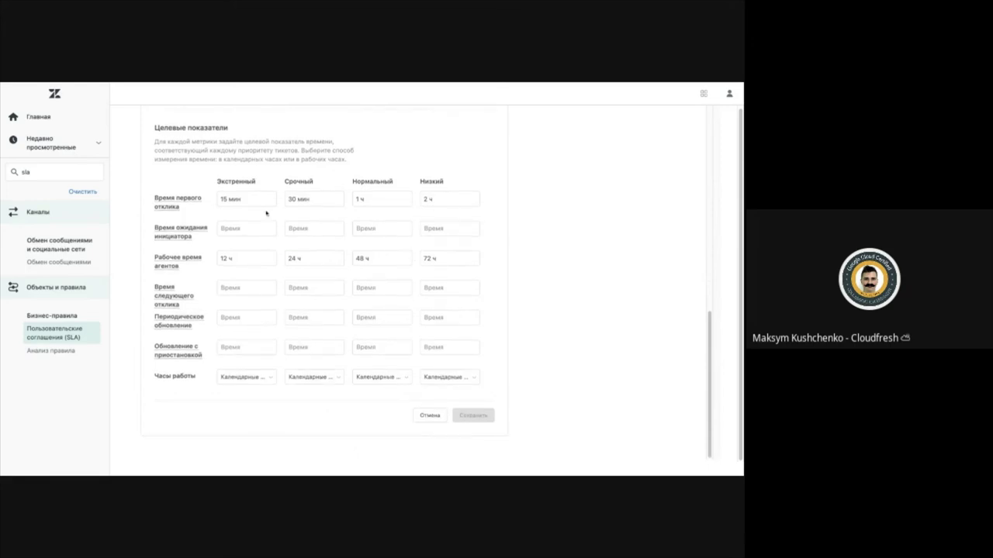
{"action": "scroll", "coordinate": [288, 257], "scroll_direction": "up", "scroll_amount": 2}
{"action": "scroll", "coordinate": [286, 255], "scroll_direction": "down", "scroll_amount": 2}
{"action": "scroll", "coordinate": [380, 217], "scroll_direction": "up", "scroll_amount": 2}
{"action": "scroll", "coordinate": [369, 166], "scroll_direction": "down", "scroll_amount": 2}
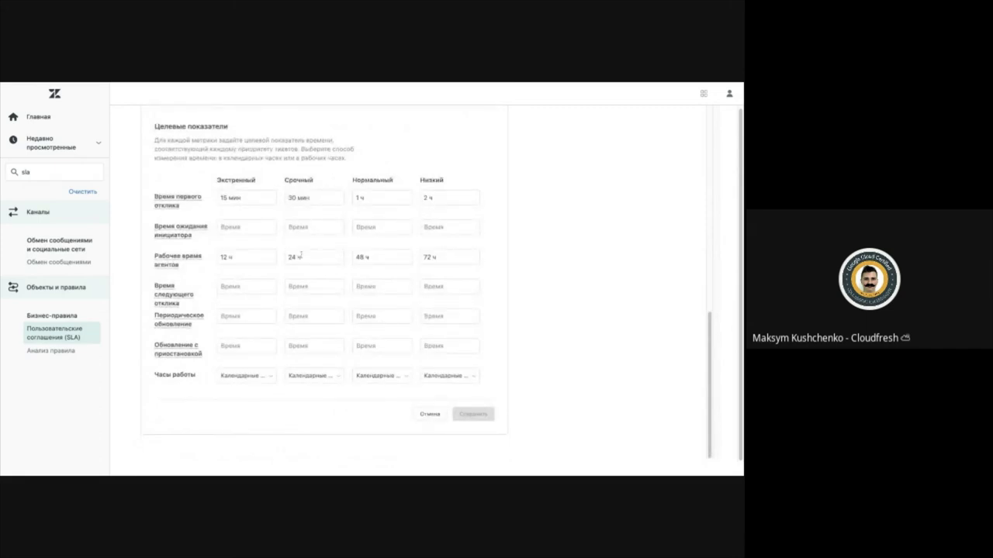
- Switch to Zendesk Support and examine the Следующее нарушение SLA column in the All unsolved tickets view
{"action": "scroll", "coordinate": [284, 295], "scroll_direction": "up", "scroll_amount": 10}
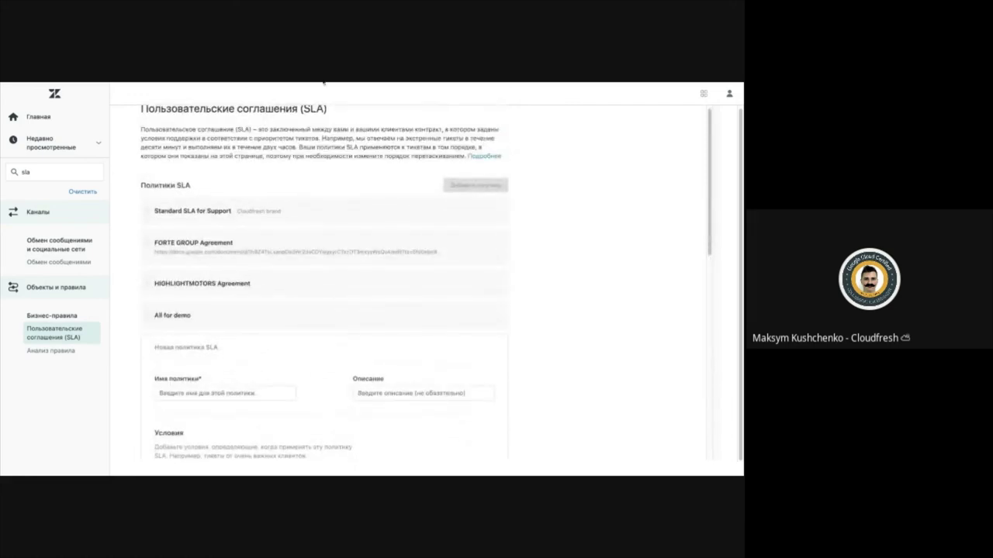
{"action": "left_click", "coordinate": [282, 82]}
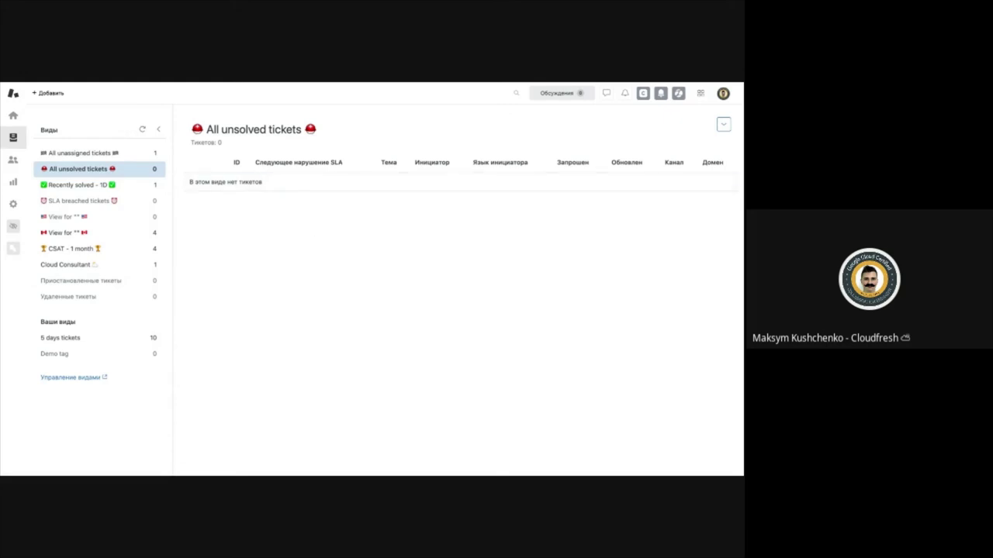
{"action": "mouse_move", "coordinate": [256, 163]}
{"action": "left_mouse_down"}
{"action": "mouse_move", "coordinate": [343, 162]}
{"action": "mouse_move", "coordinate": [256, 164]}
{"action": "left_mouse_up"}
{"action": "left_click", "coordinate": [343, 162]}
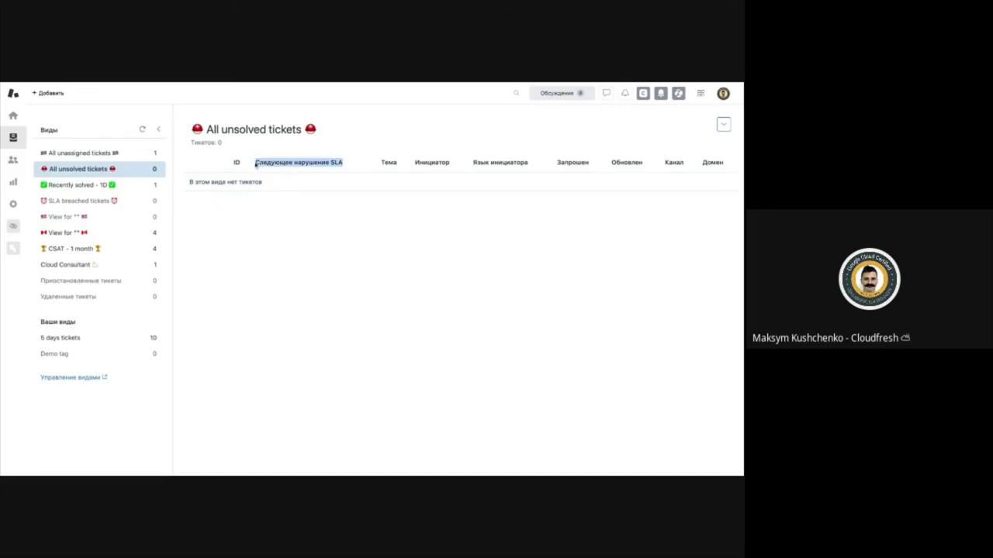
{"action": "left_click", "coordinate": [258, 231]}
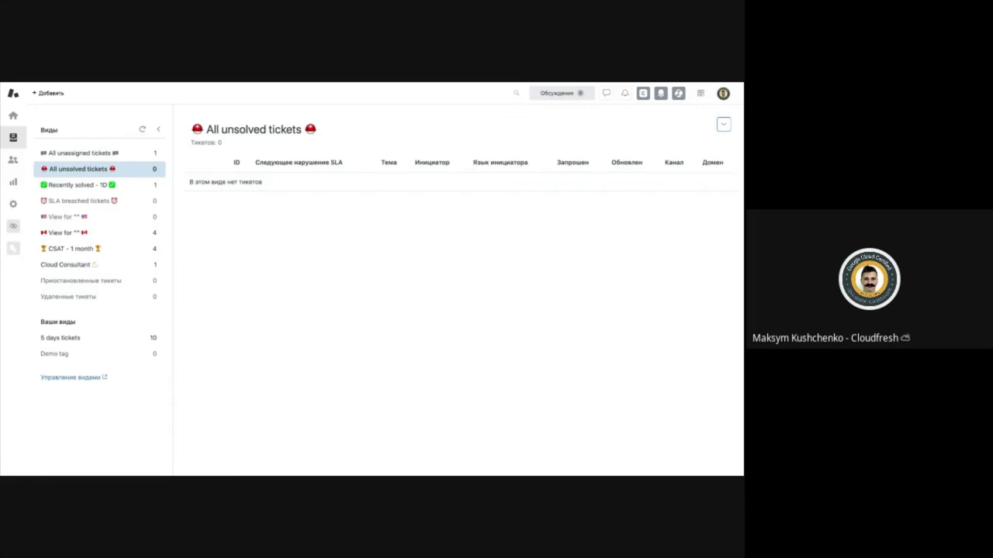
{"action": "left_click_drag", "start_coordinate": [256, 163], "coordinate": [349, 166]}
{"action": "left_click", "coordinate": [349, 165]}
{"action": "left_click_drag", "start_coordinate": [349, 165], "coordinate": [255, 164]}
- Open the новый договор ticket from the All unassigned tickets view and check its SLA badge
{"action": "left_click", "coordinate": [114, 159]}
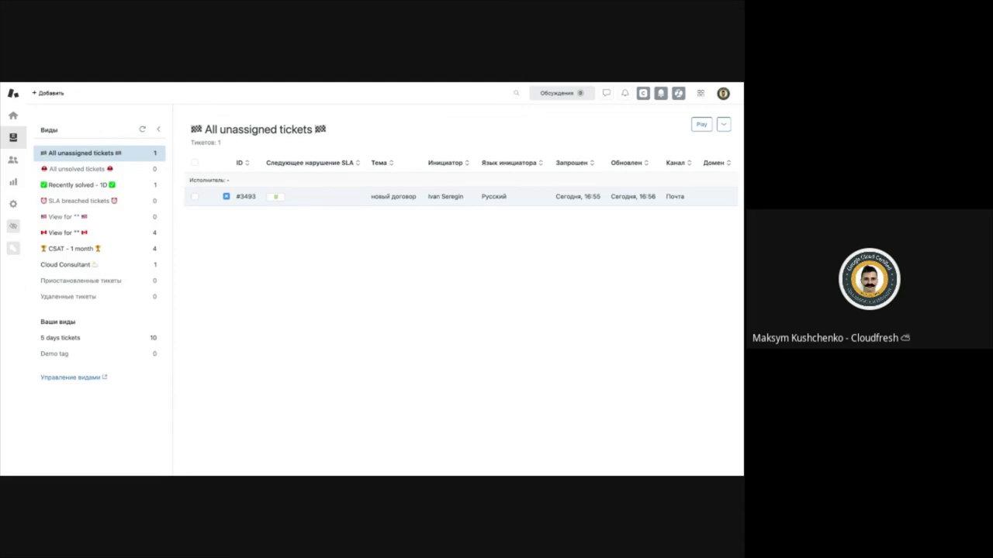
{"action": "left_click", "coordinate": [275, 196]}
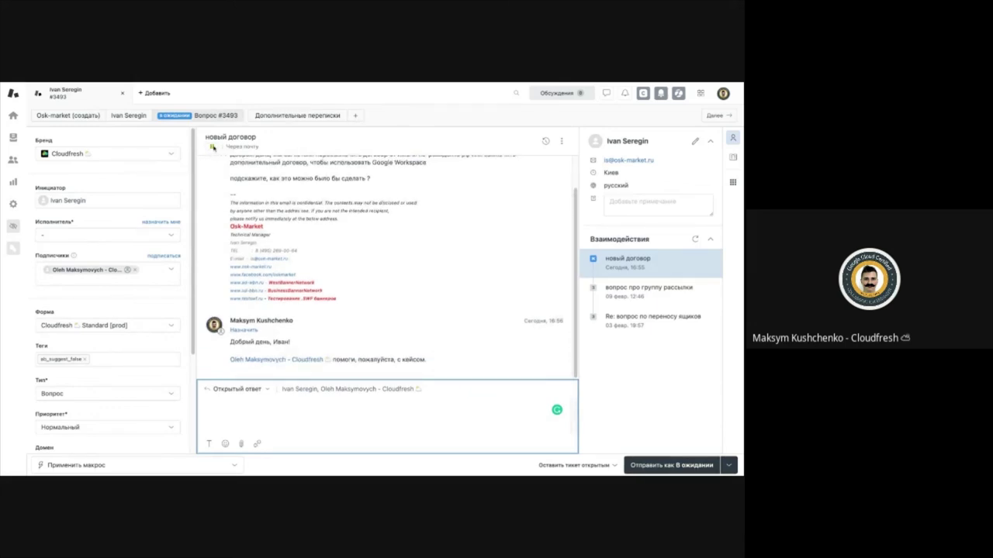
{"action": "left_click", "coordinate": [213, 148]}
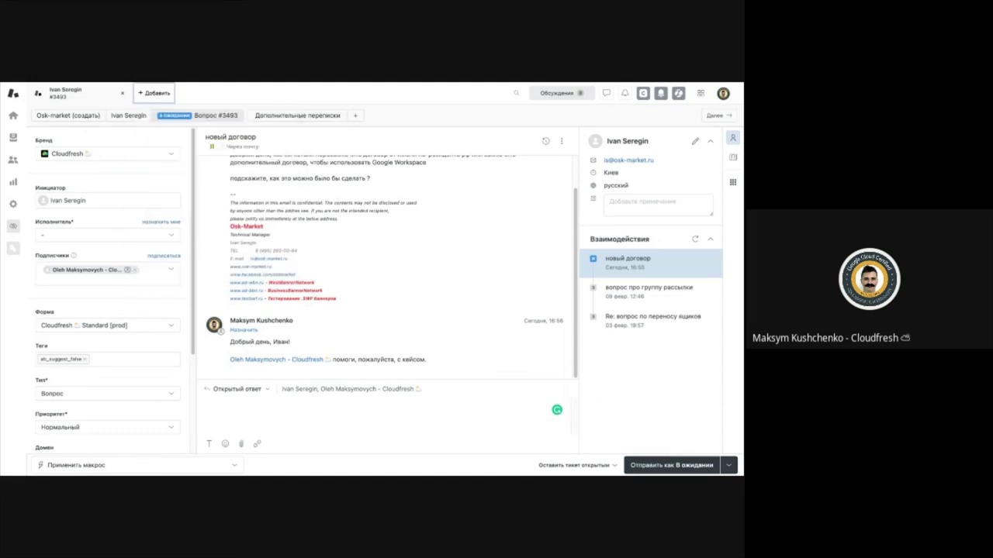
- Submit the новый договор ticket as Открыт and check its SLA deadline in the ticket and the All unassigned tickets view
{"action": "left_click", "coordinate": [729, 466]}
{"action": "left_click", "coordinate": [691, 402]}
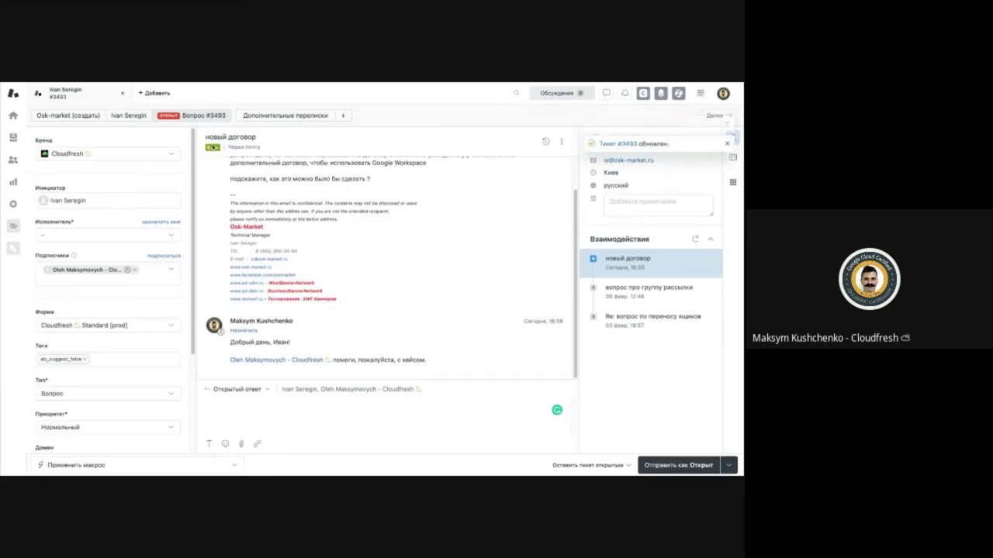
{"action": "mouse_move", "coordinate": [212, 148]}
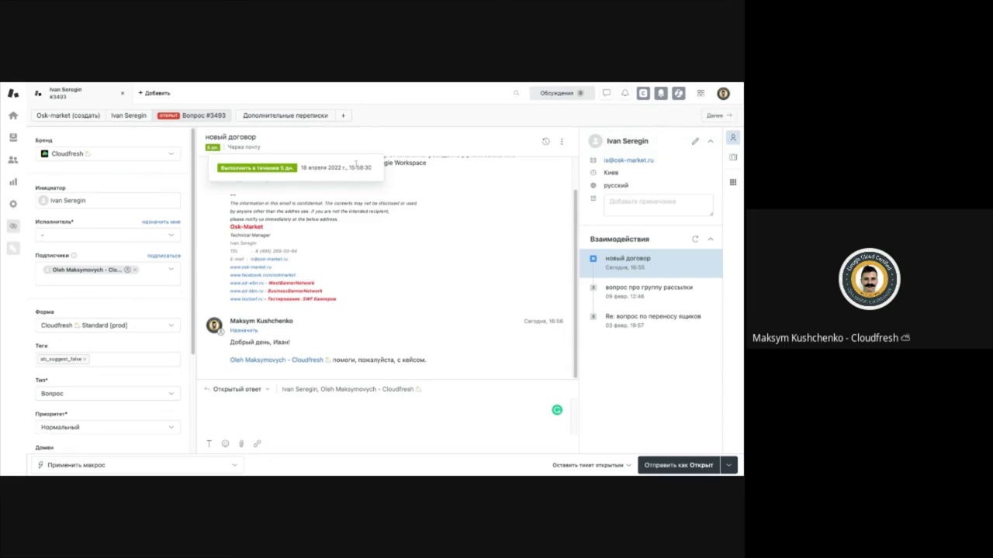
{"action": "left_click", "coordinate": [267, 167]}
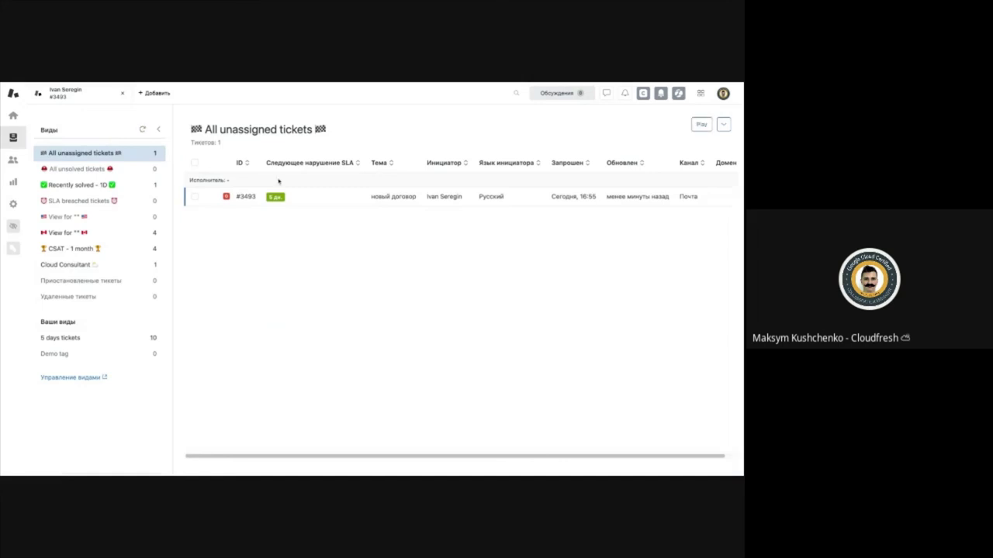